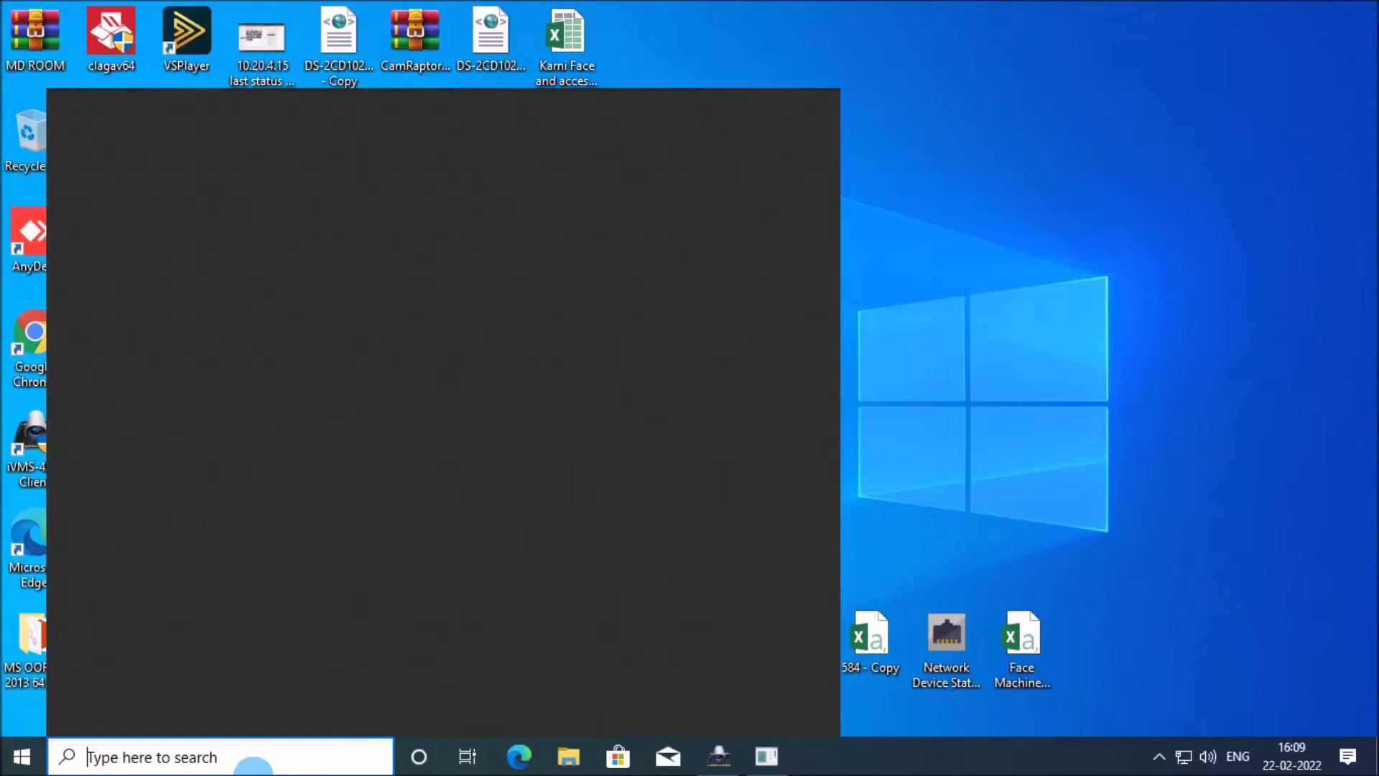
pyautogui.write('cmd')
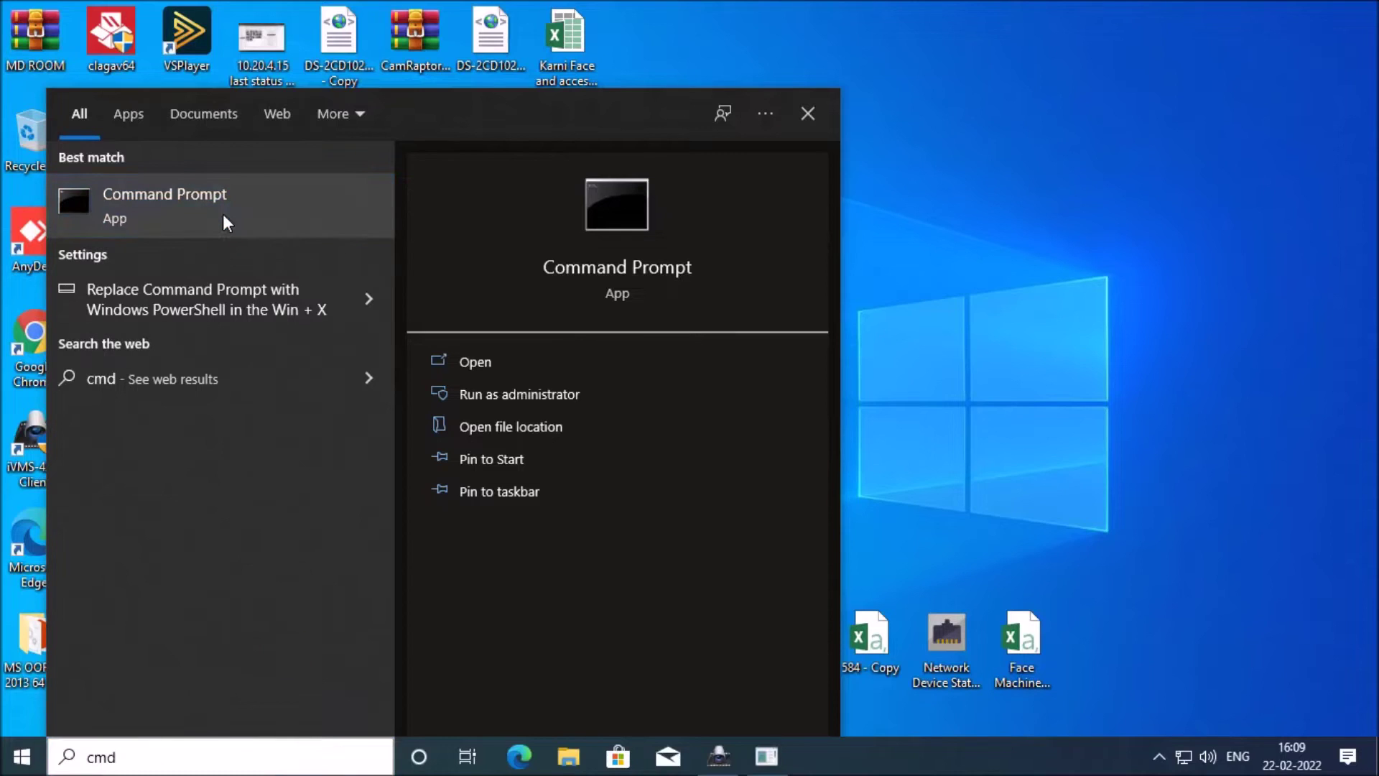
# - Run a continuous ping to the DVR at 10.20.1.8 from Command Prompt and see replies
pyautogui.click(223, 213)
pyautogui.write('pin')
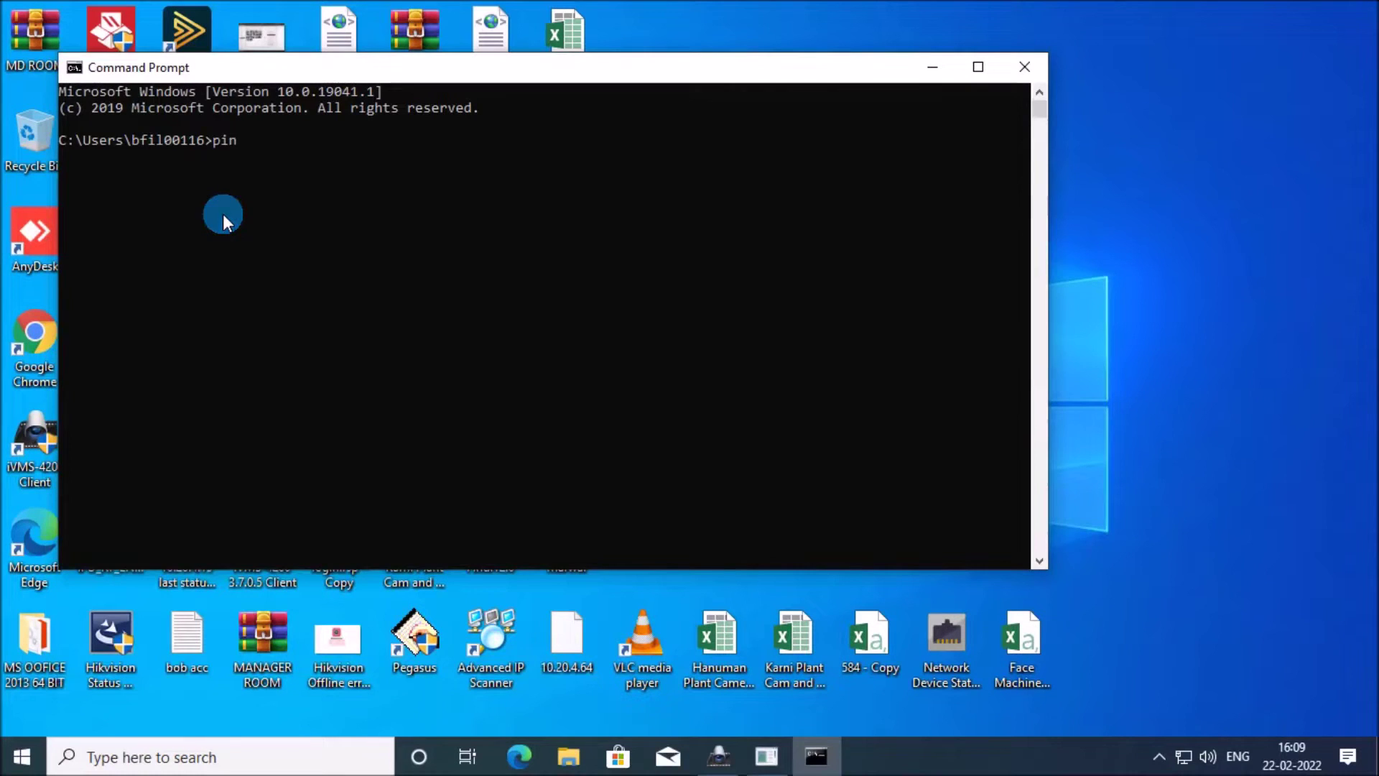
pyautogui.write('g -t 10.2')
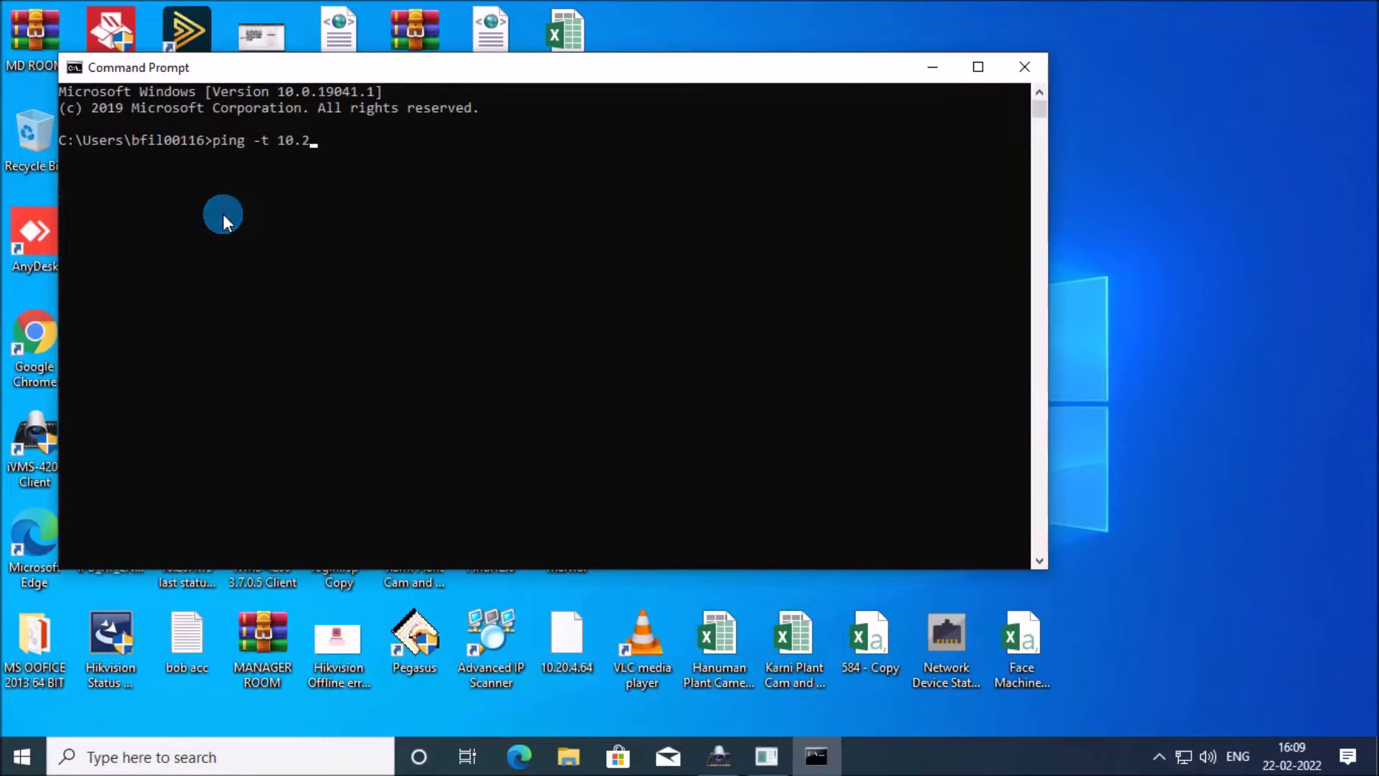
pyautogui.write('0.1.8')
pyautogui.press('Return')
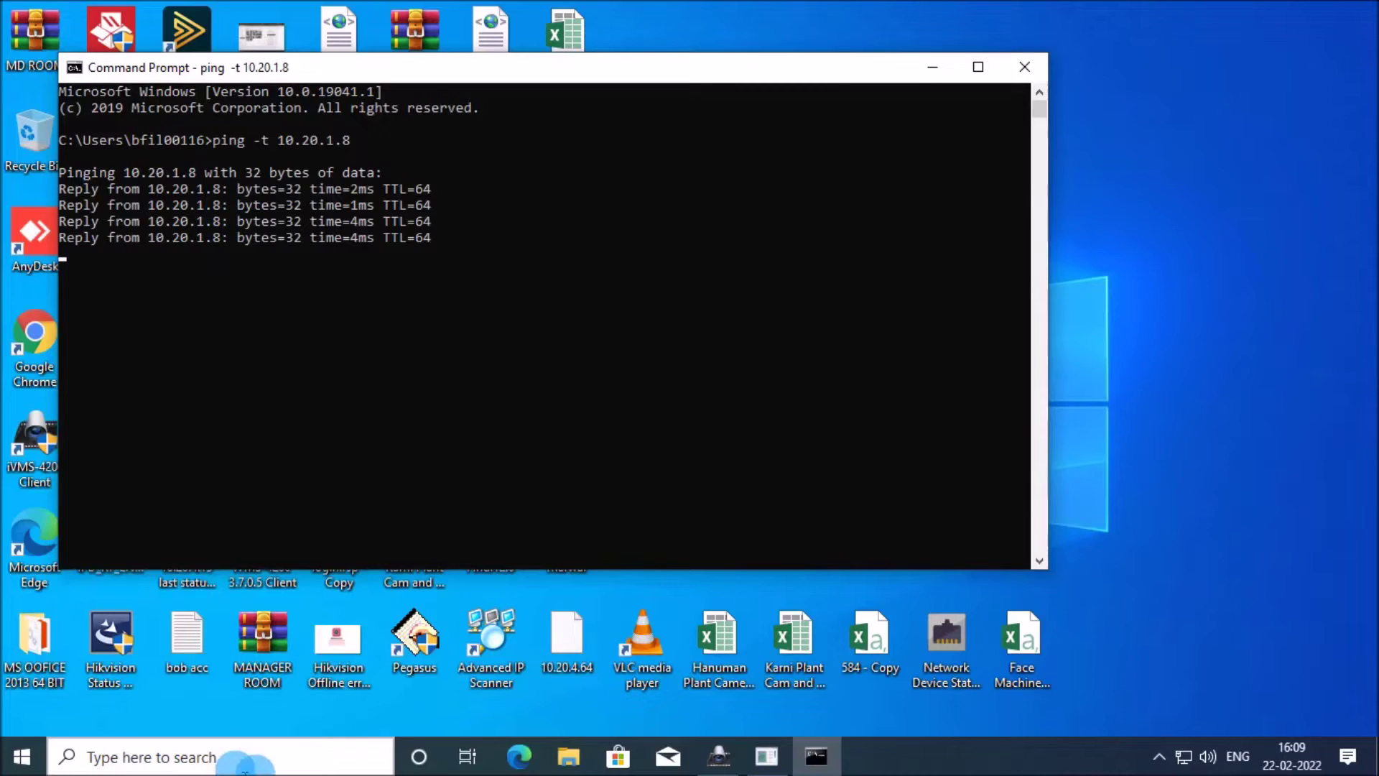
pyautogui.click(246, 757)
pyautogui.write('in')
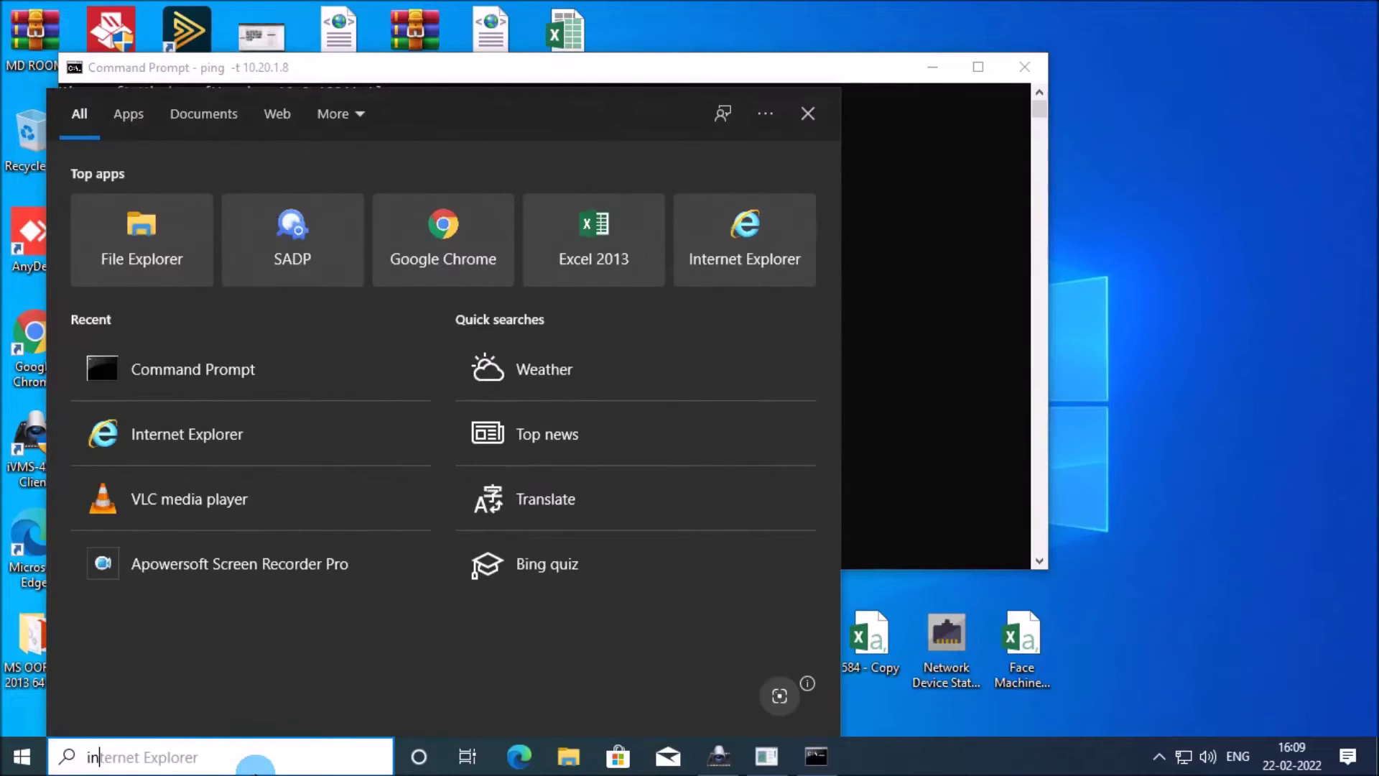
pyautogui.write('ter')
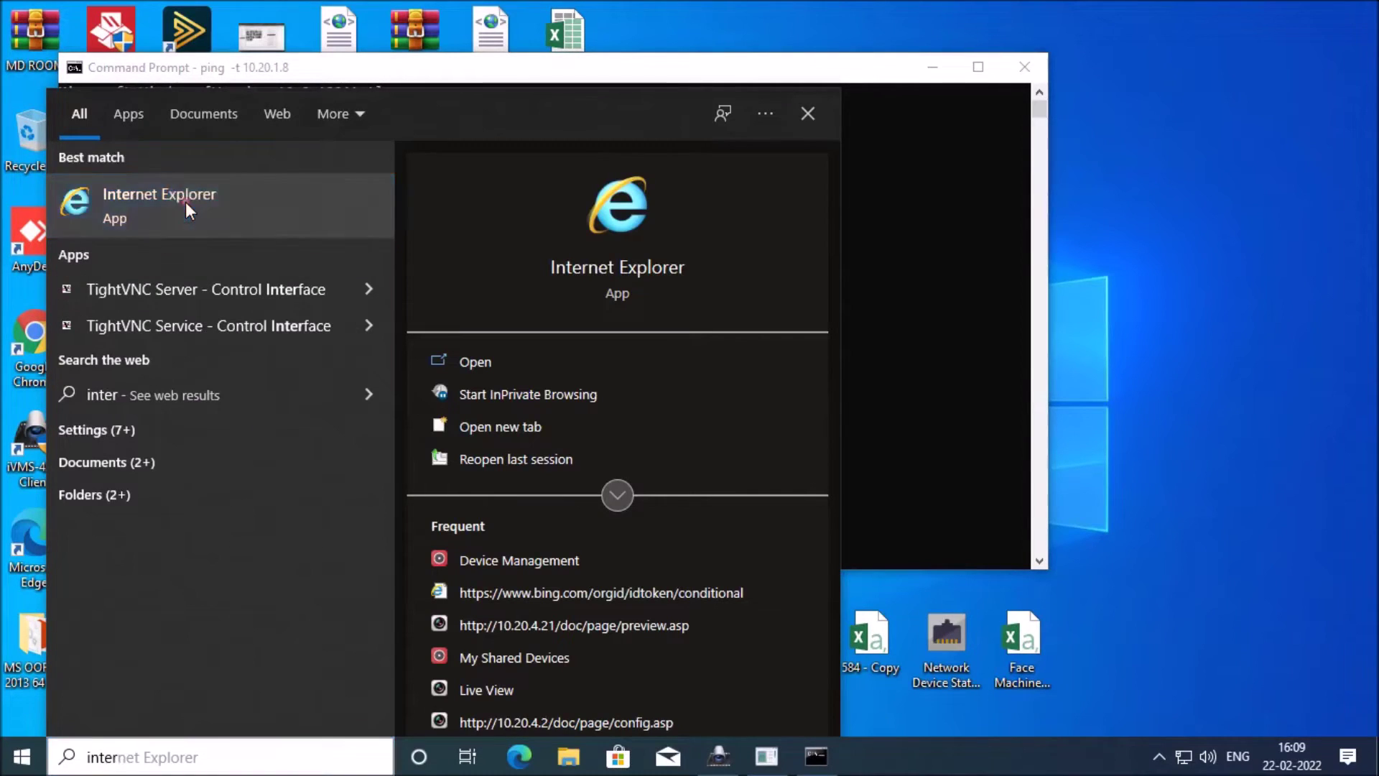
# - Browse to 10.20.1.8 in Internet Explorer and log in to the DVR as admin
pyautogui.click(186, 202)
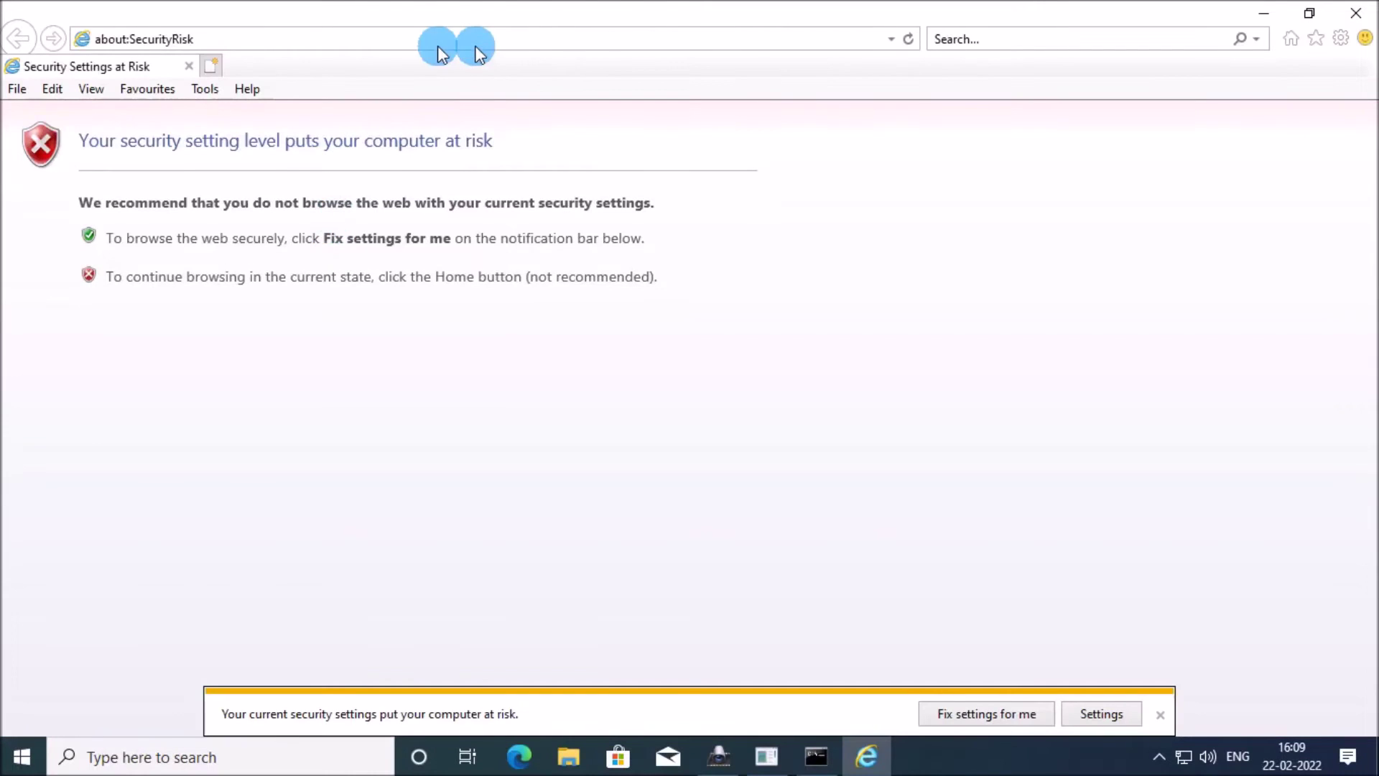
pyautogui.click(439, 46)
pyautogui.write('10.20')
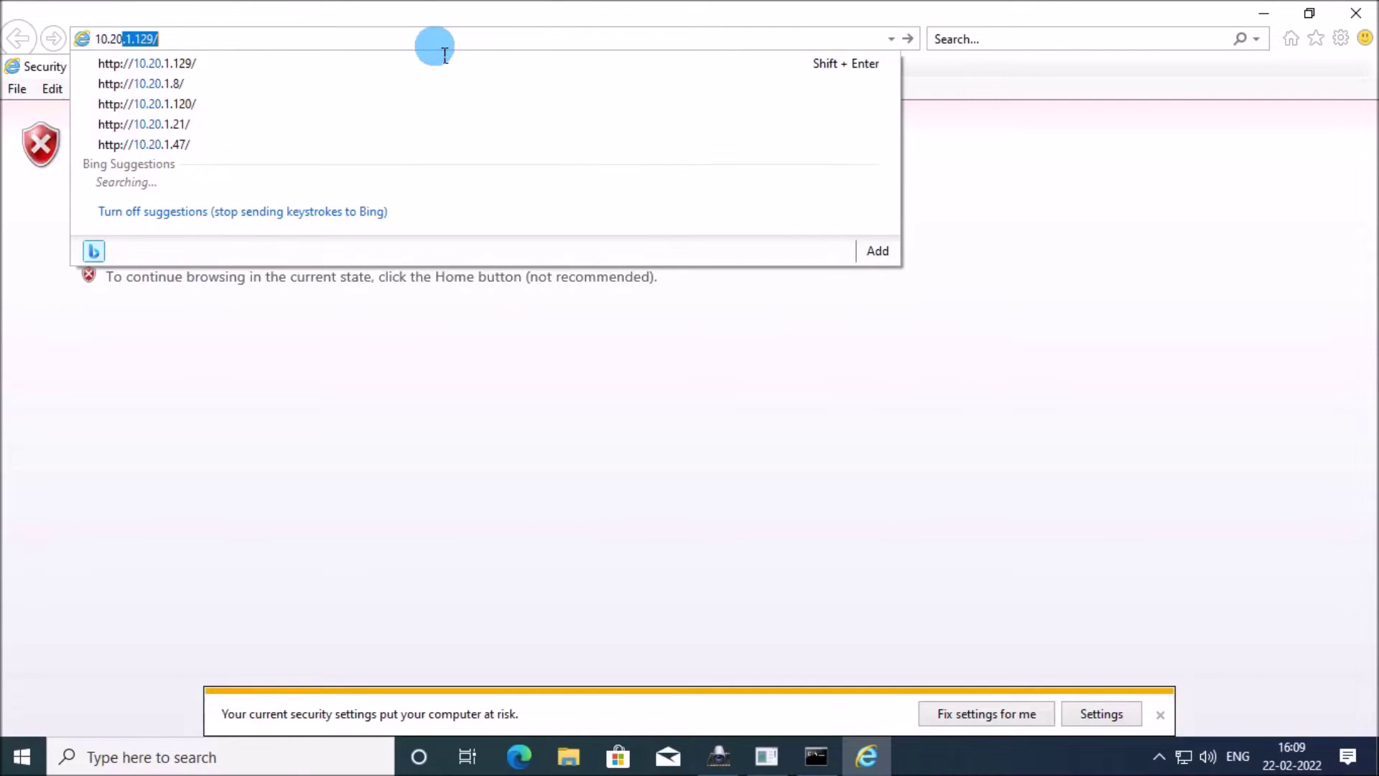
pyautogui.write('.1.8')
pyautogui.press('Return')
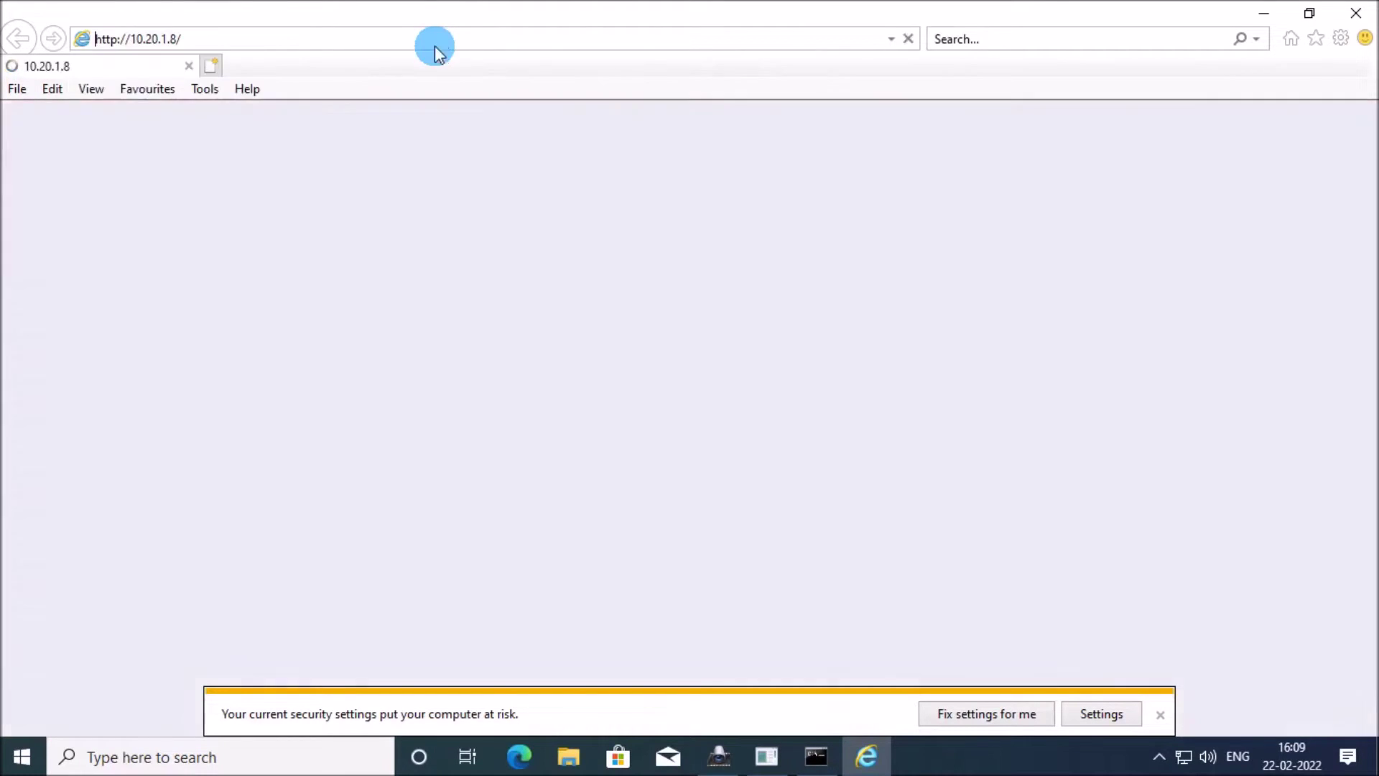
pyautogui.write('admin')
pyautogui.press('Tab')
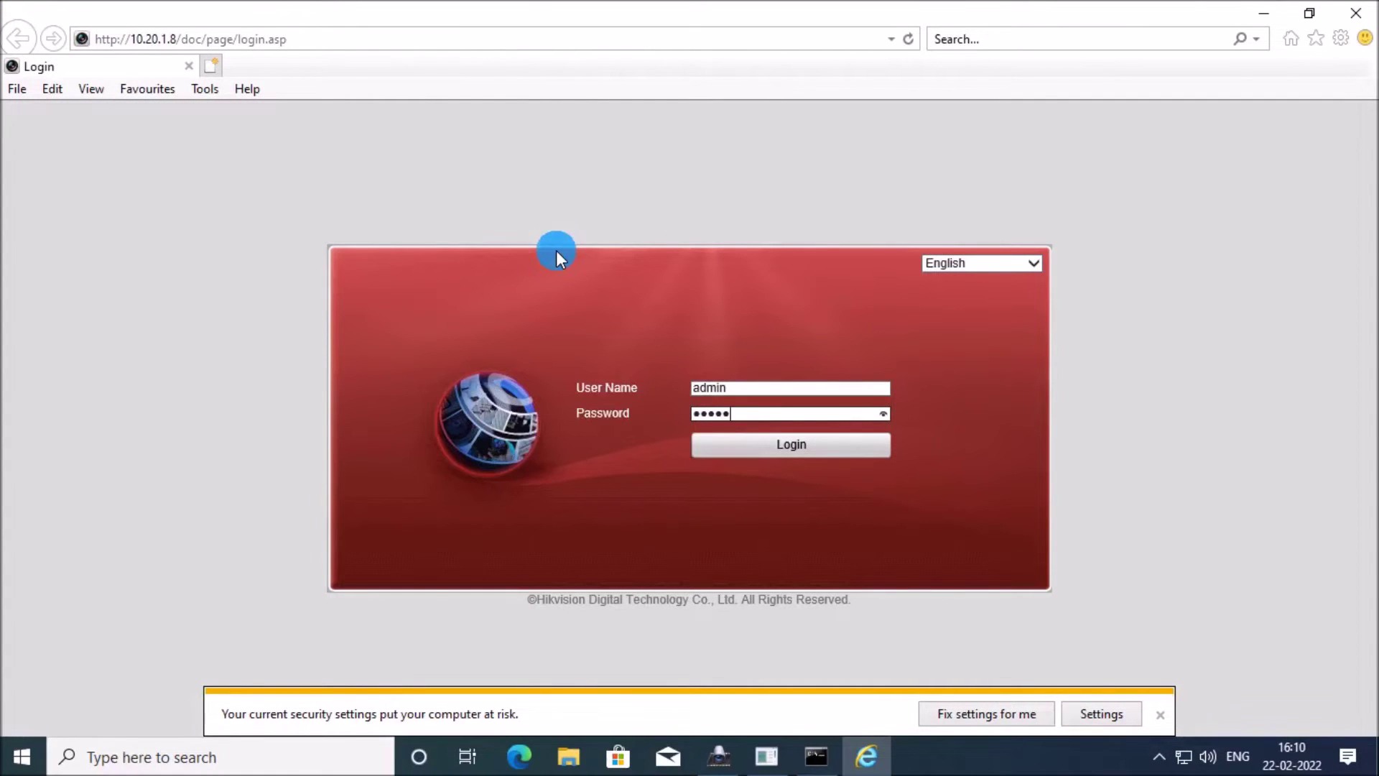
pyautogui.click(776, 449)
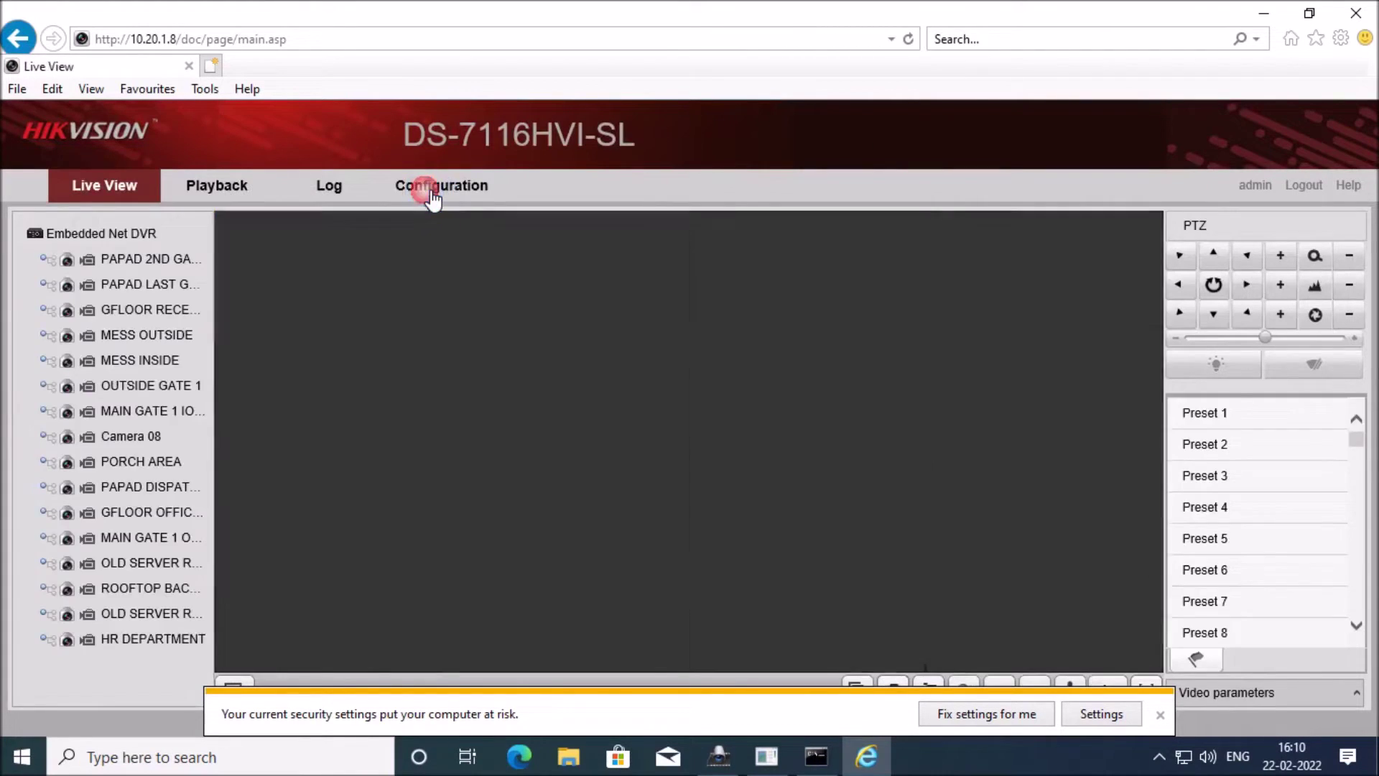
# - Go to the DVR's Configuration area and its Camera Management Channel Zero settings
pyautogui.click(436, 198)
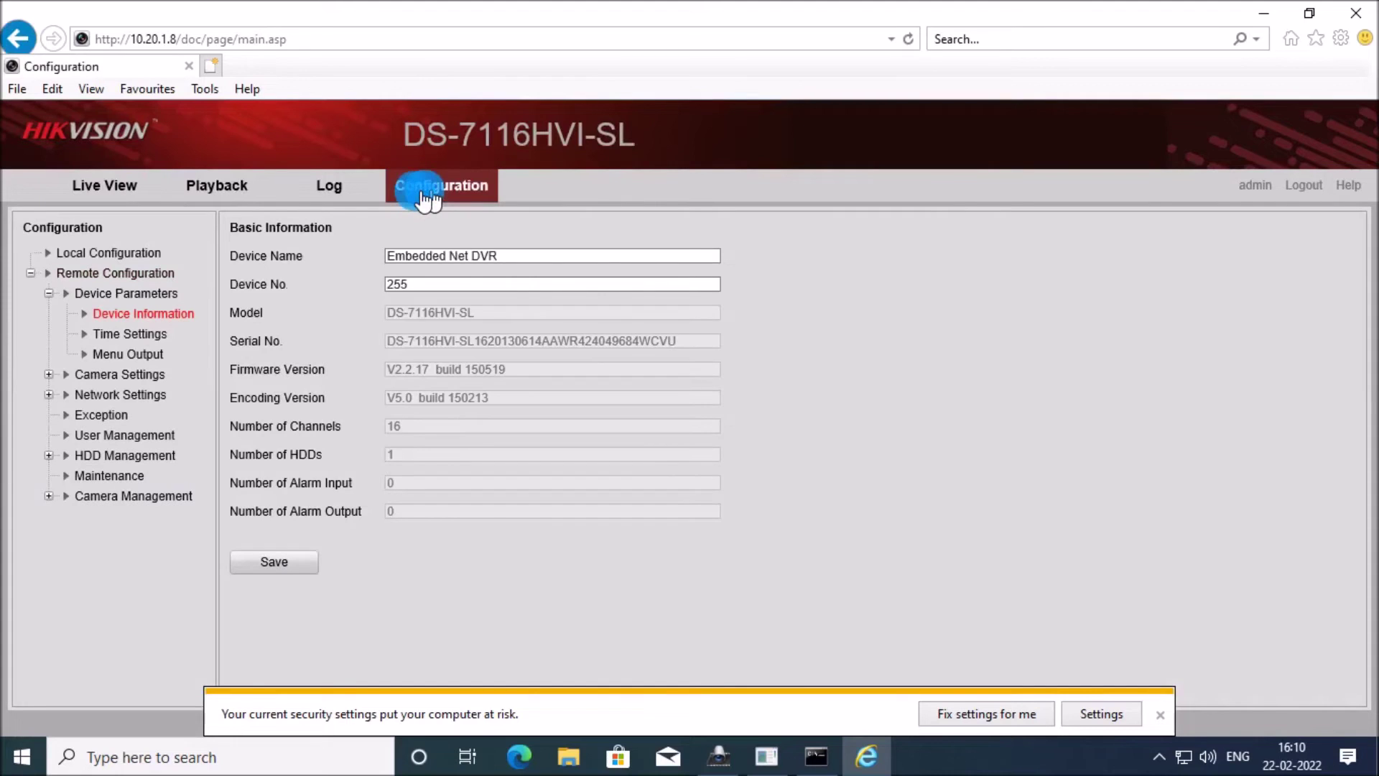
pyautogui.click(126, 501)
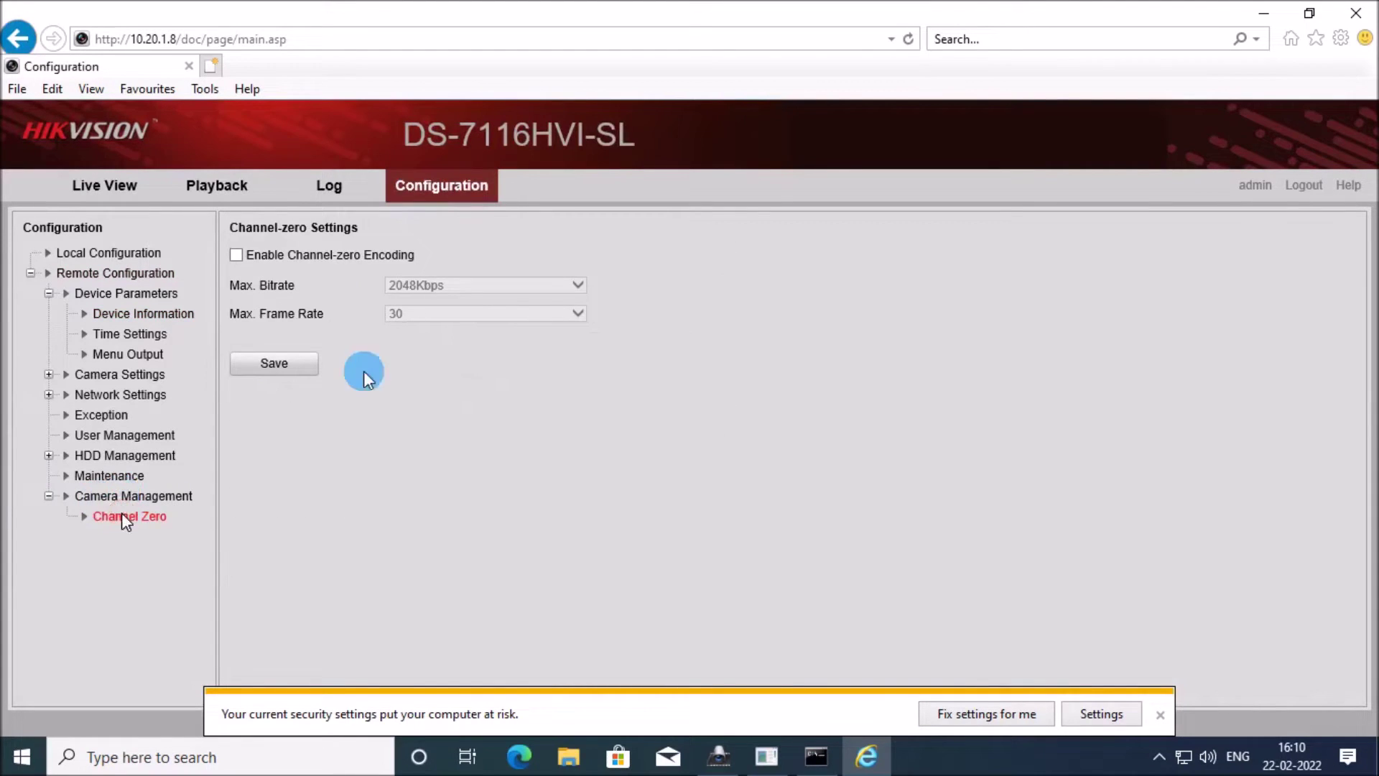
# - Enable channel-zero encoding at 2048Kbps max bitrate and 30 fps, save, and minimise the browser
pyautogui.click(236, 255)
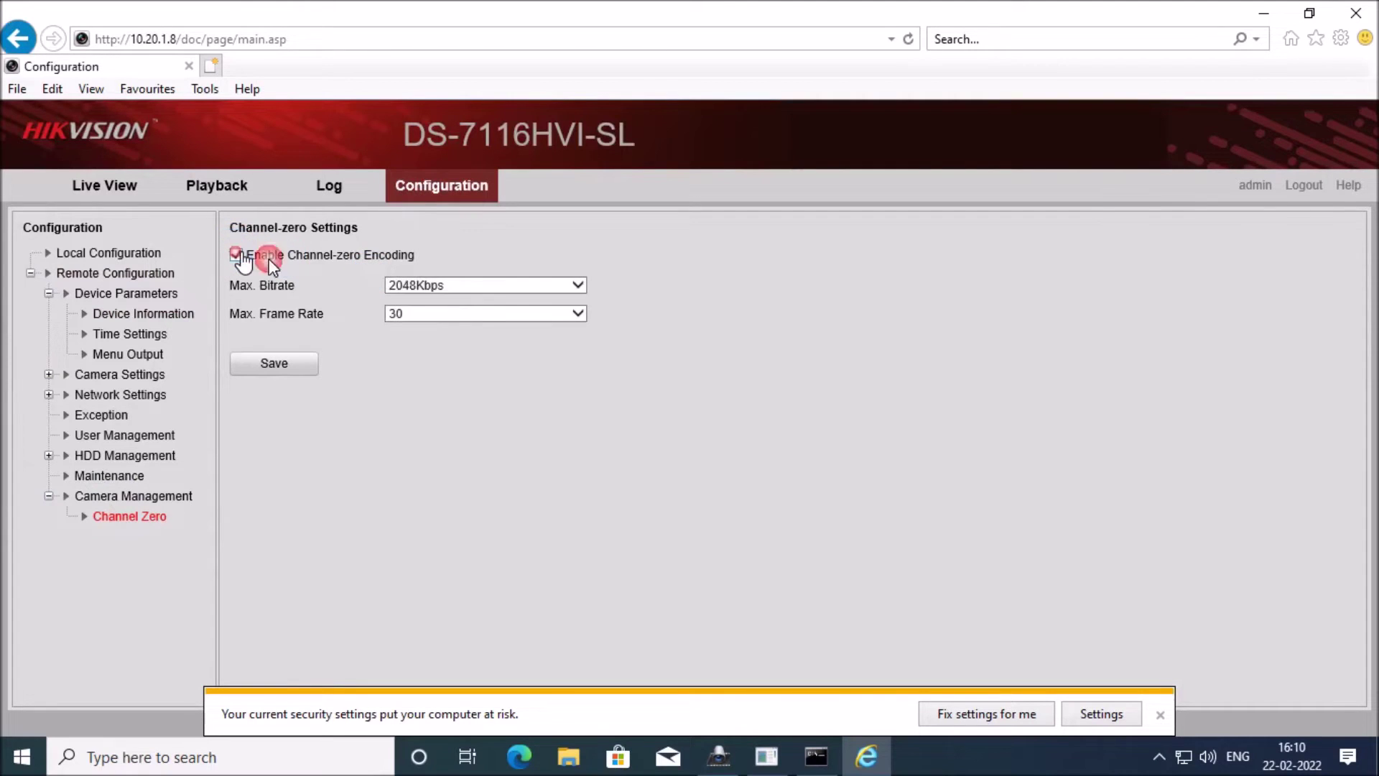
pyautogui.click(464, 284)
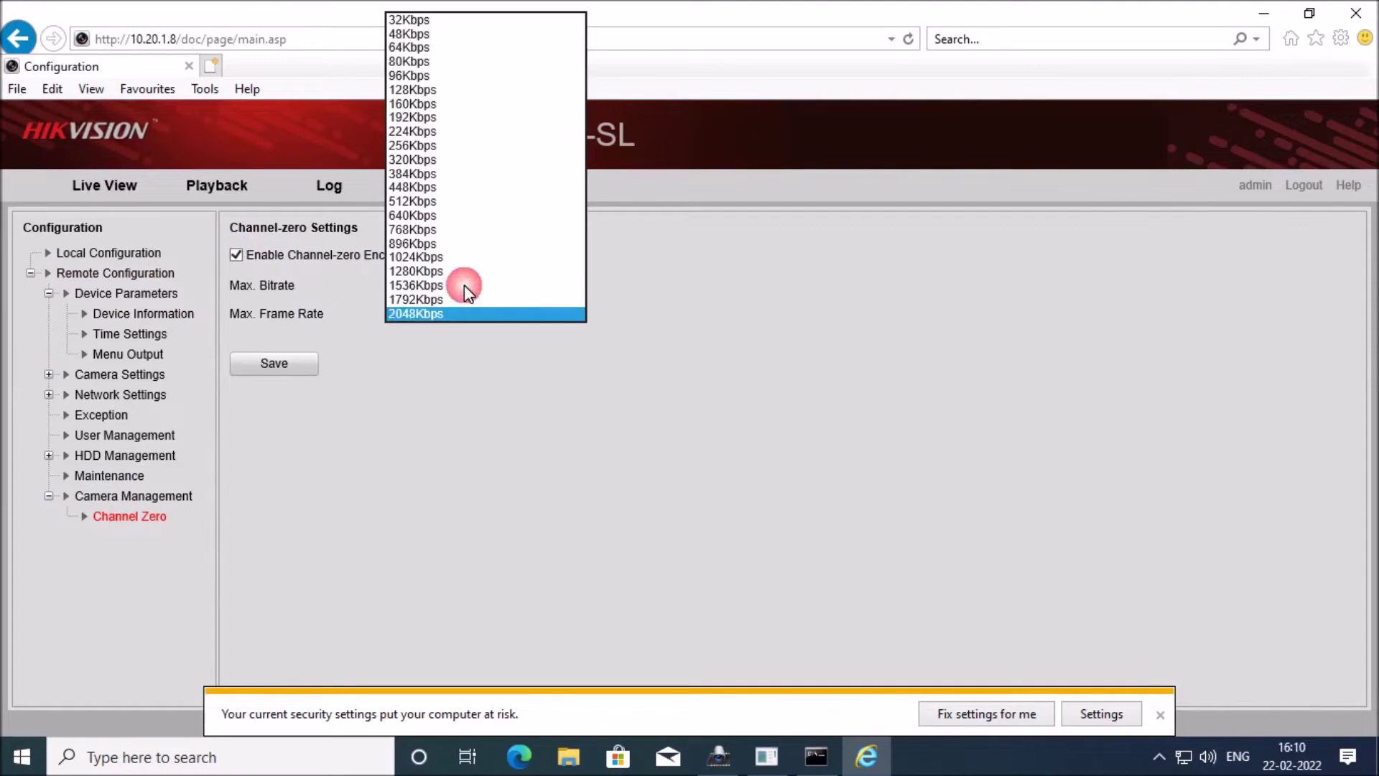
pyautogui.click(407, 314)
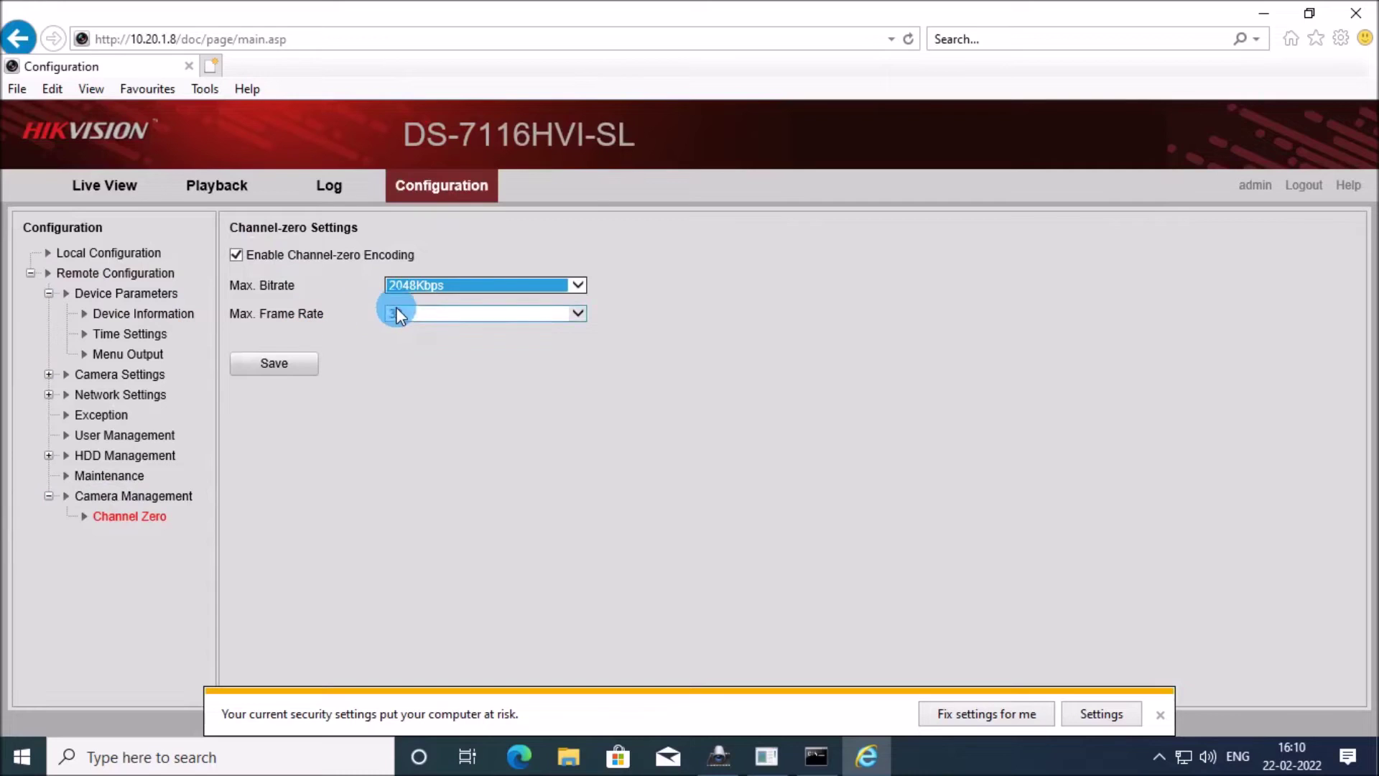
pyautogui.click(395, 314)
pyautogui.click(409, 323)
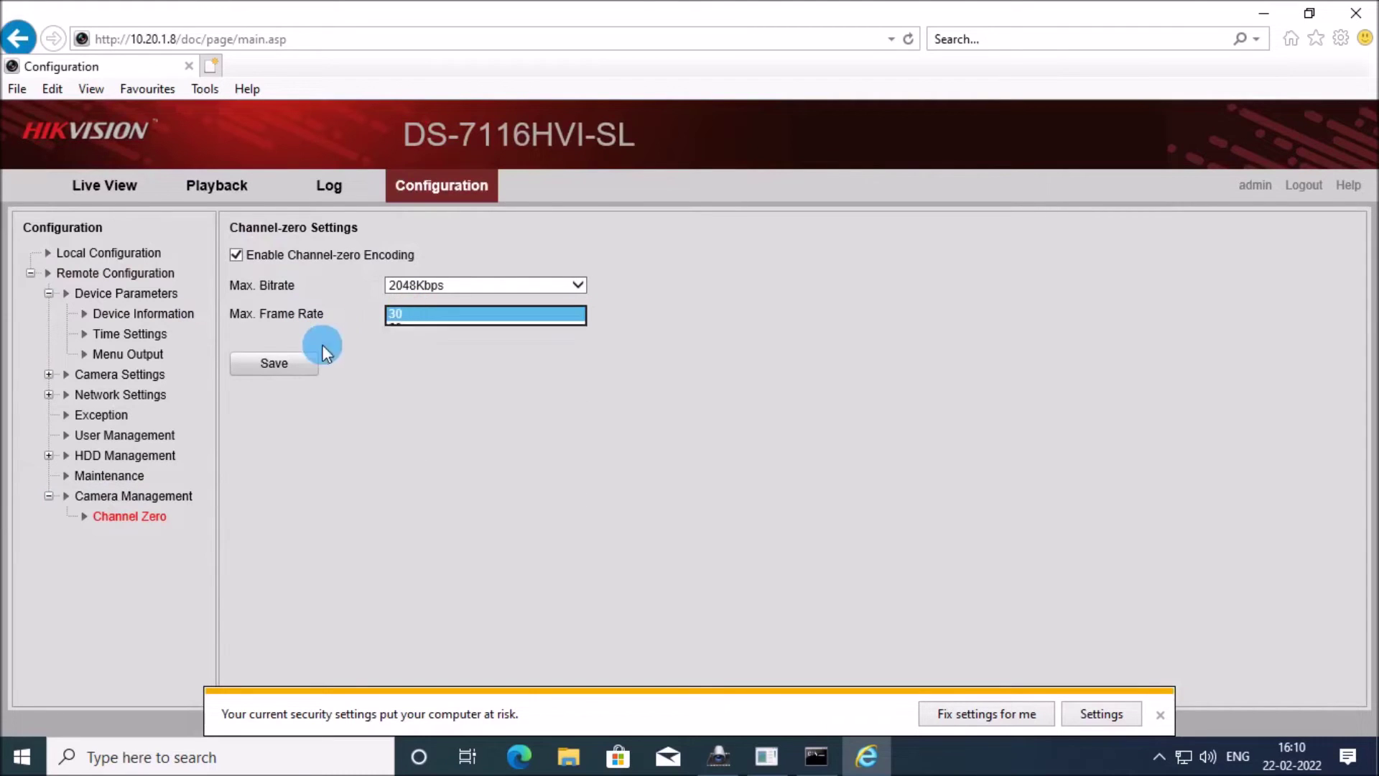
pyautogui.click(278, 369)
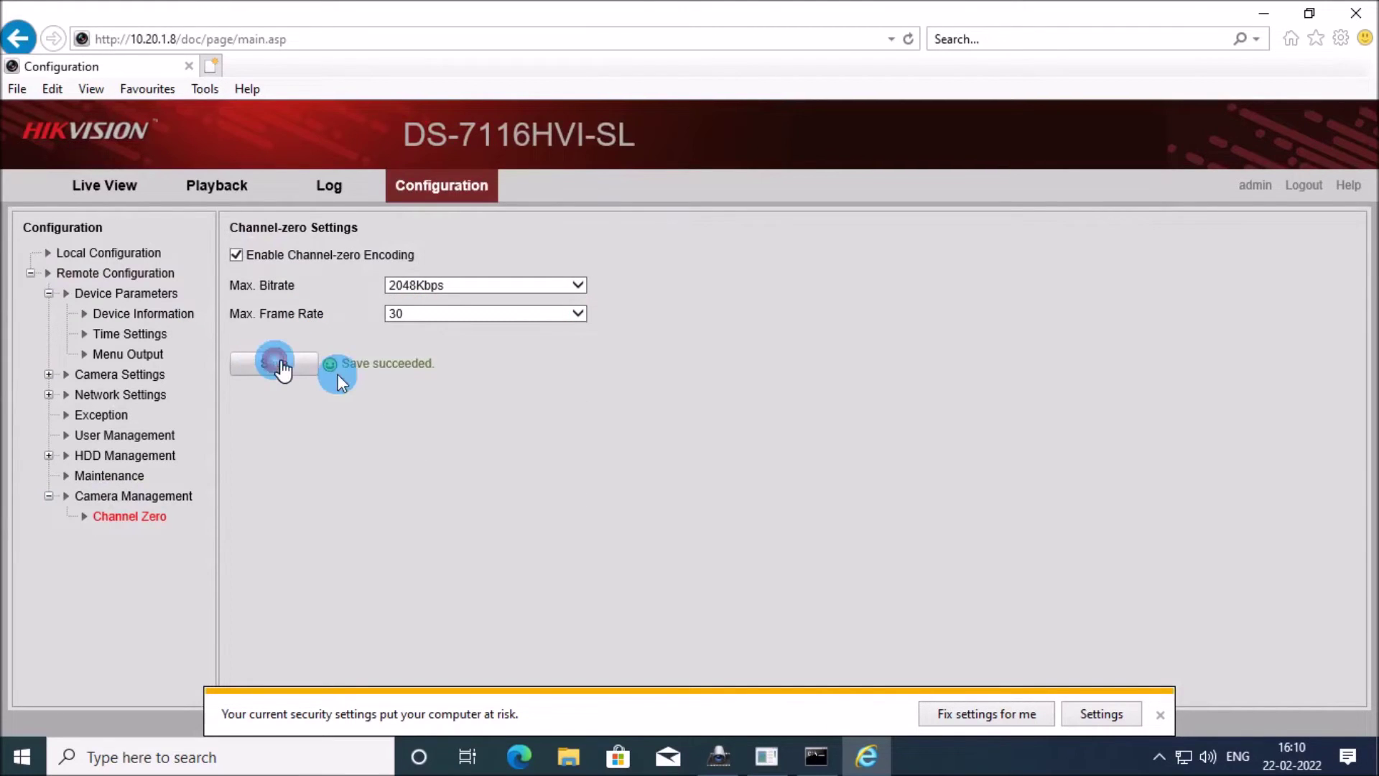
pyautogui.click(1261, 13)
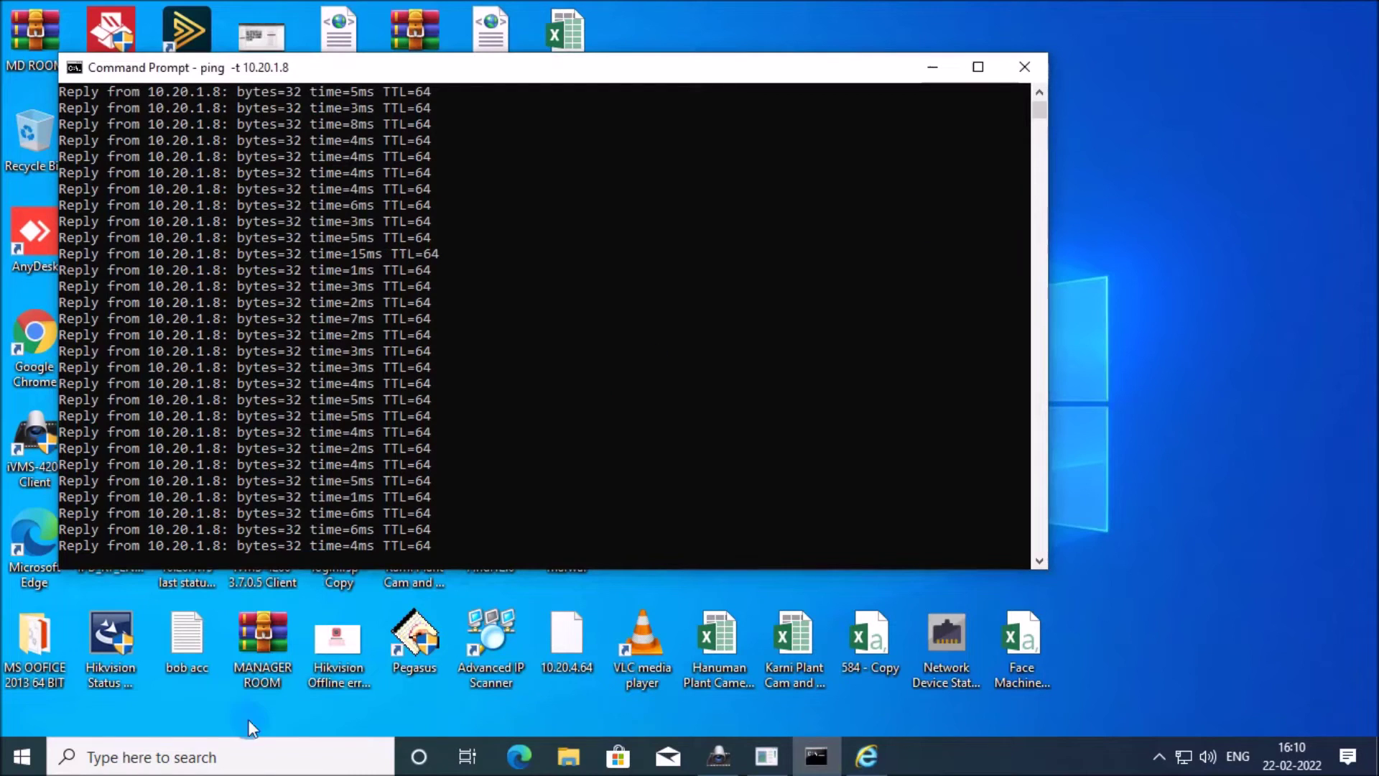
# - Launch VLC media player and bring up its Open Network Stream dialog
pyautogui.click(210, 757)
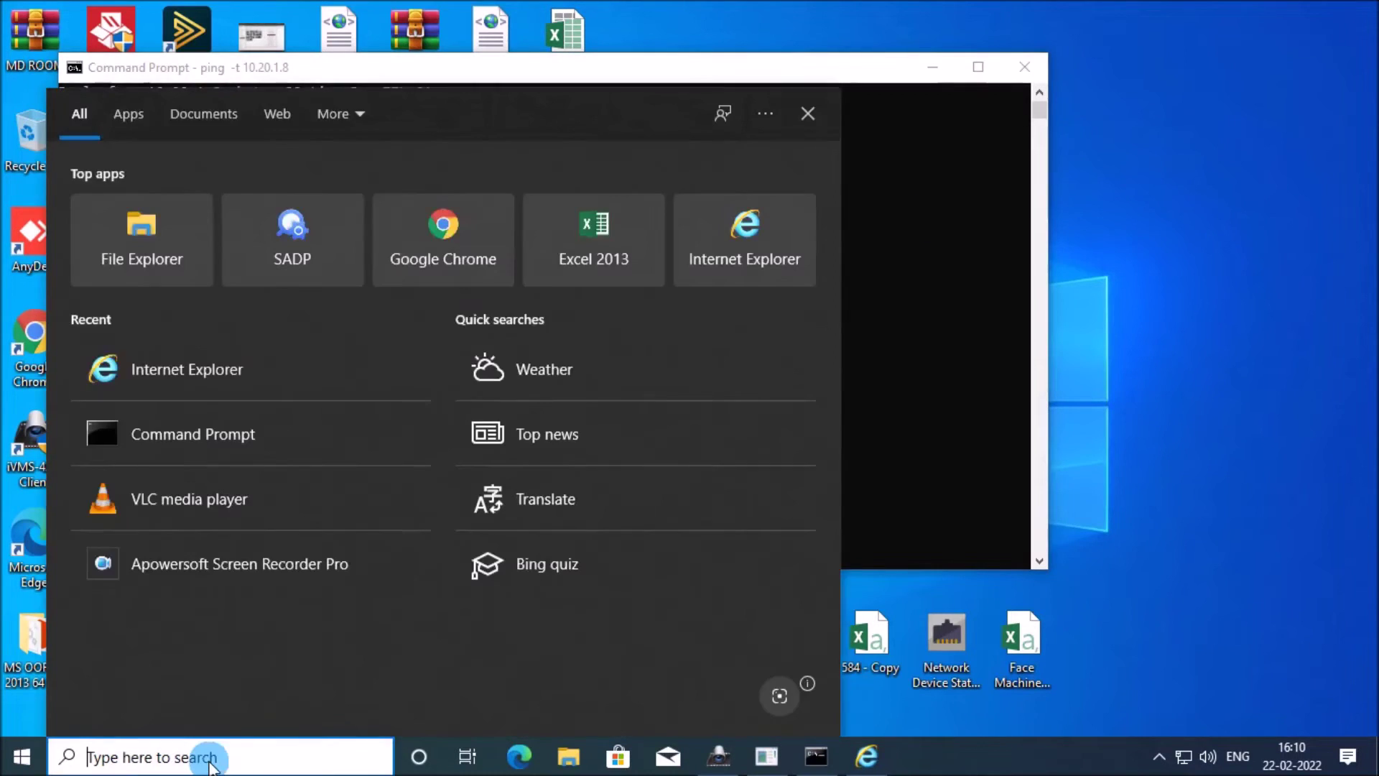
pyautogui.write('vlc')
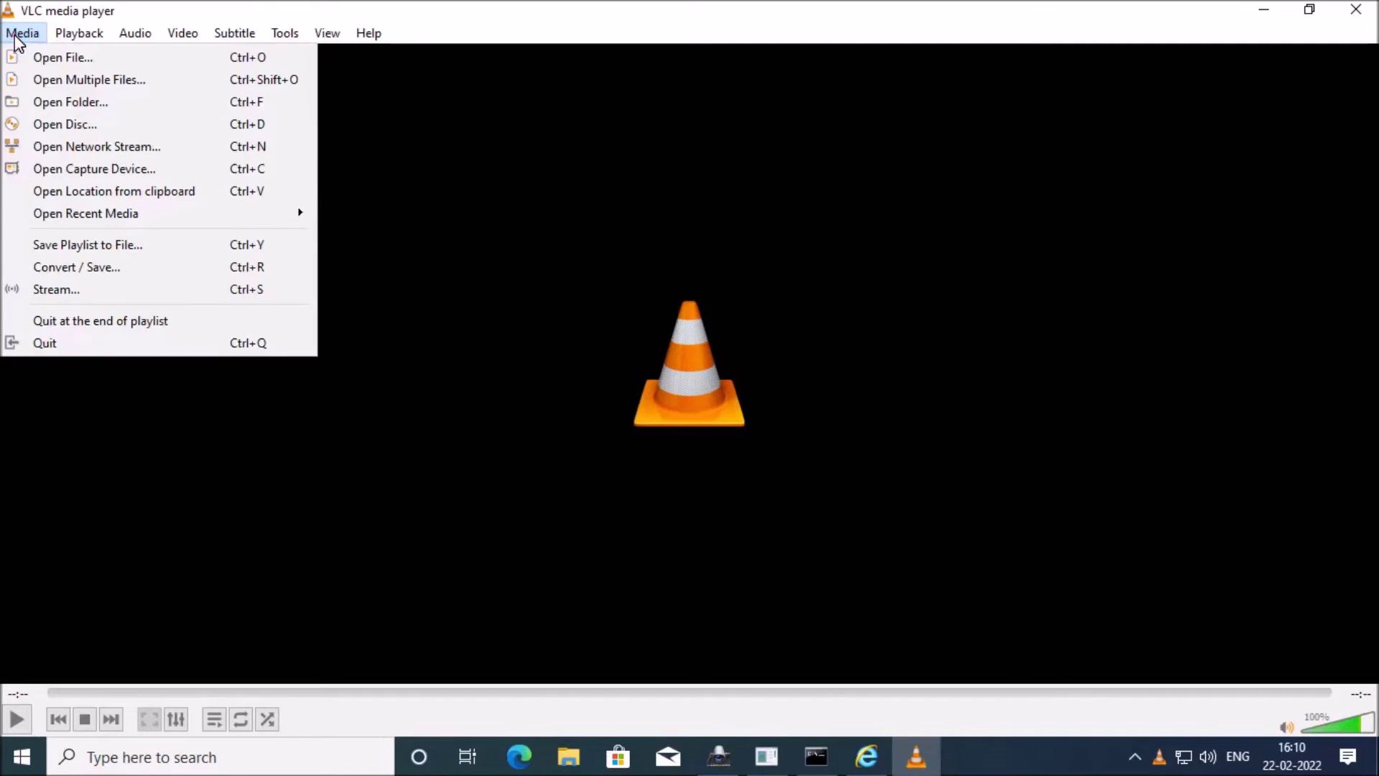
pyautogui.click(71, 142)
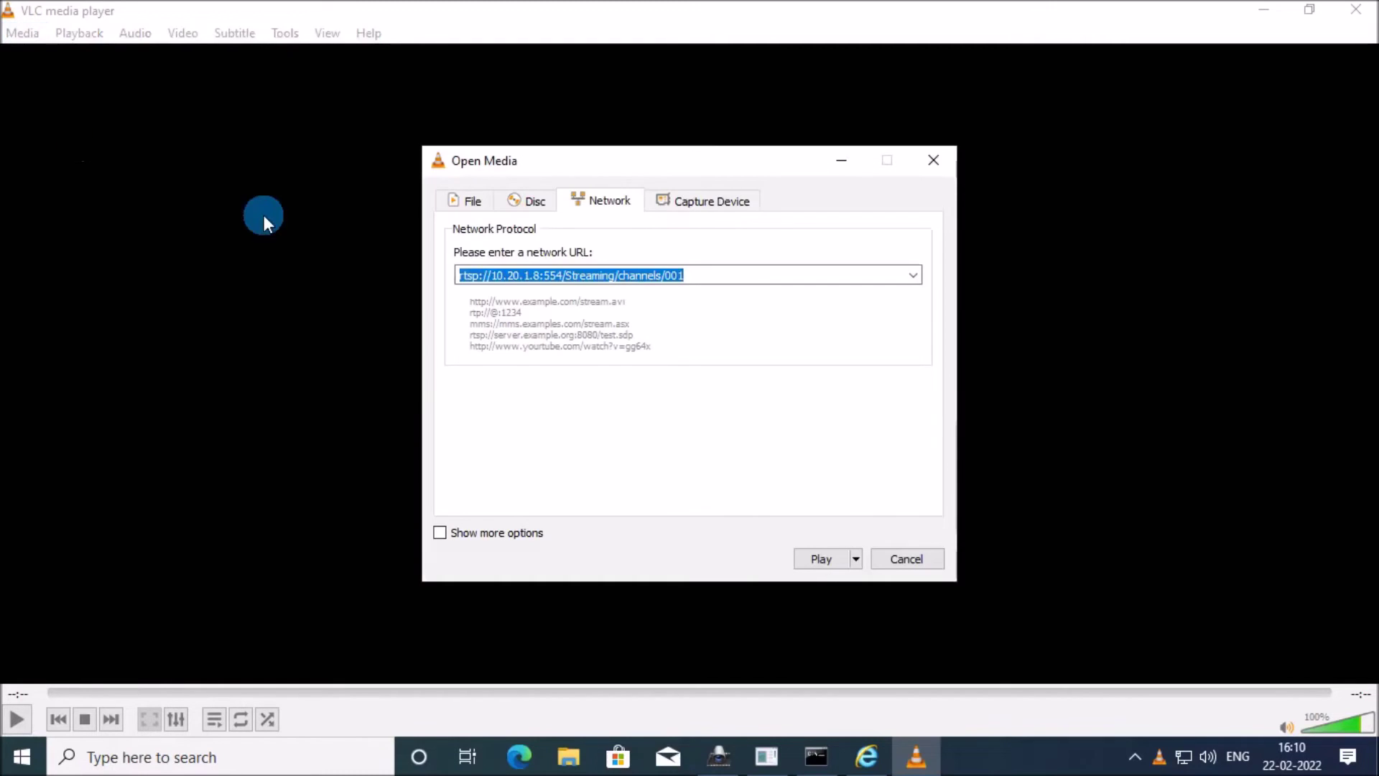
# - Replace the network URL with rtsp://10.20.1.8:554/Streaming/channels/001
pyautogui.click(507, 277)
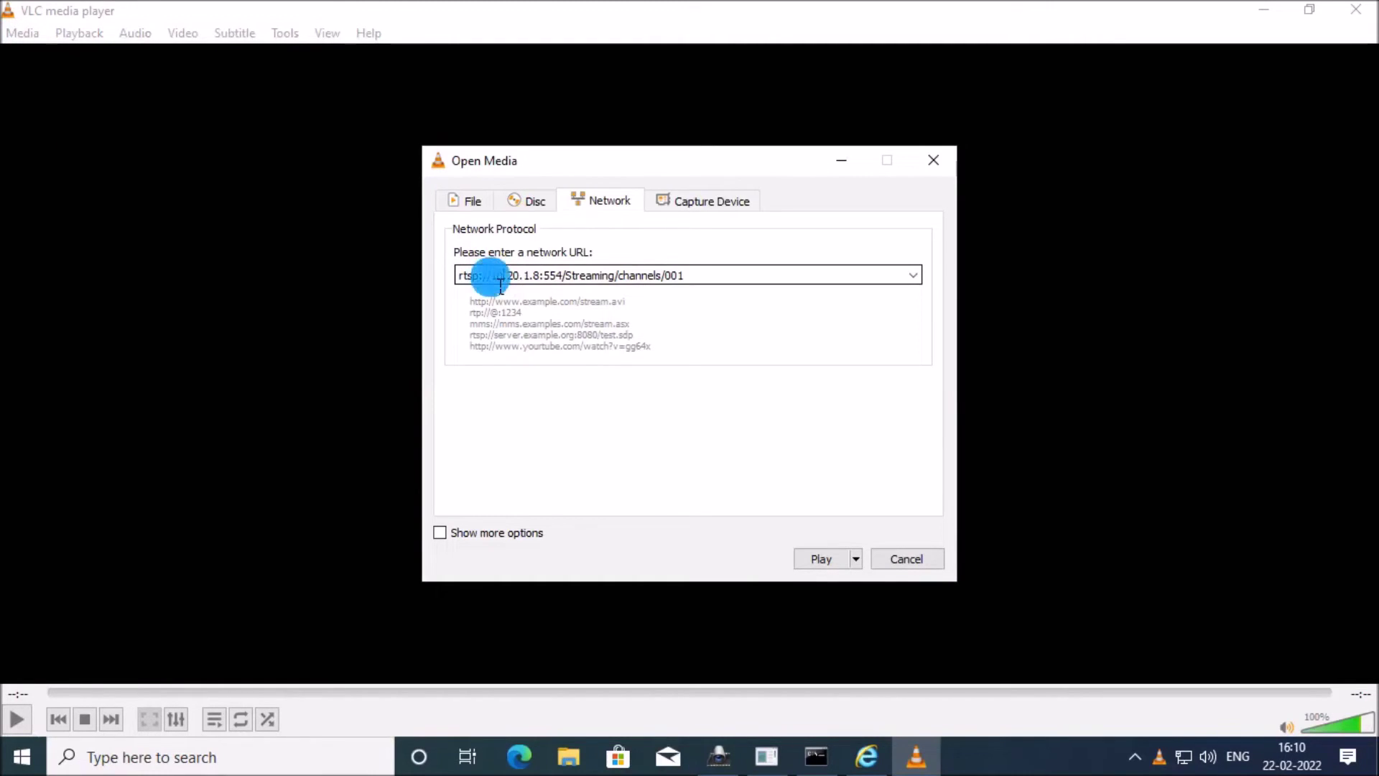
pyautogui.tripleClick(496, 281)
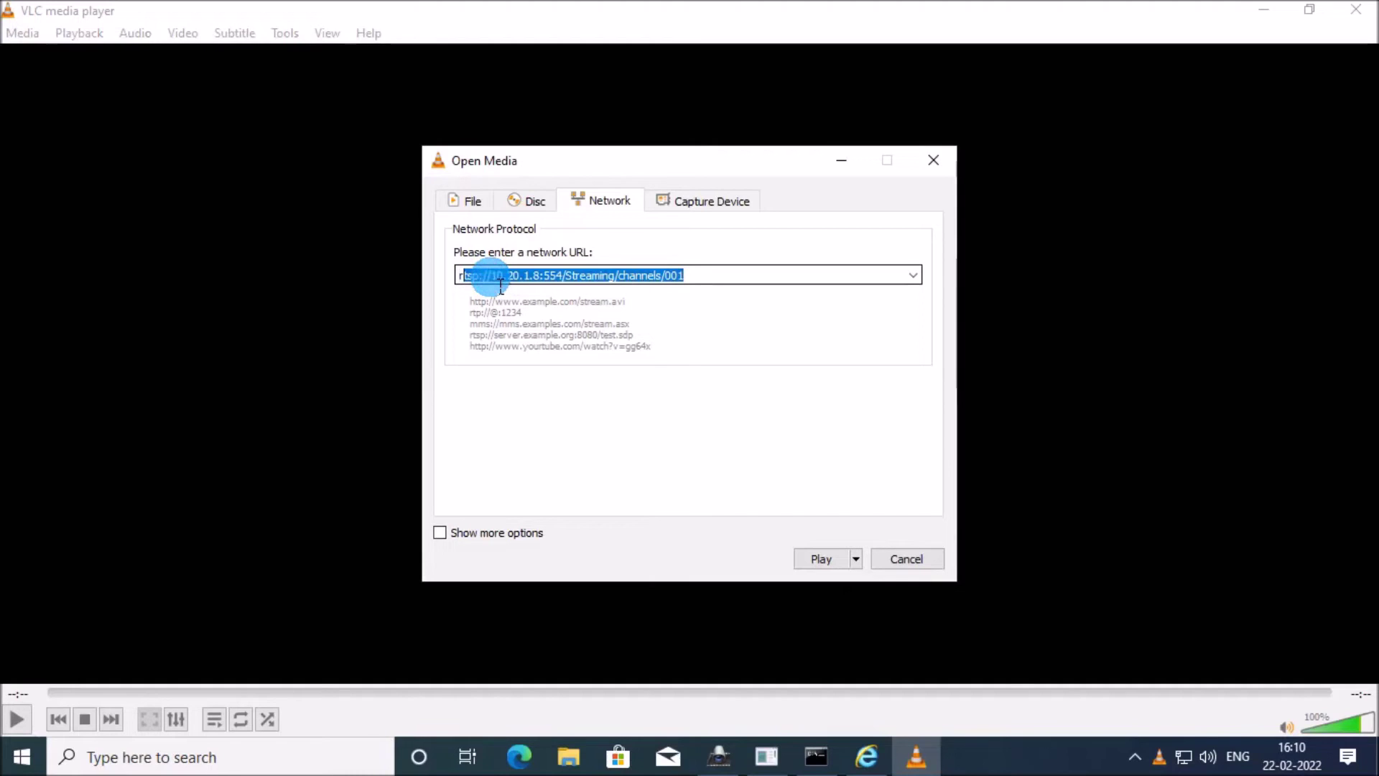
pyautogui.write('rs')
pyautogui.press('BackSpace')
pyautogui.write('t')
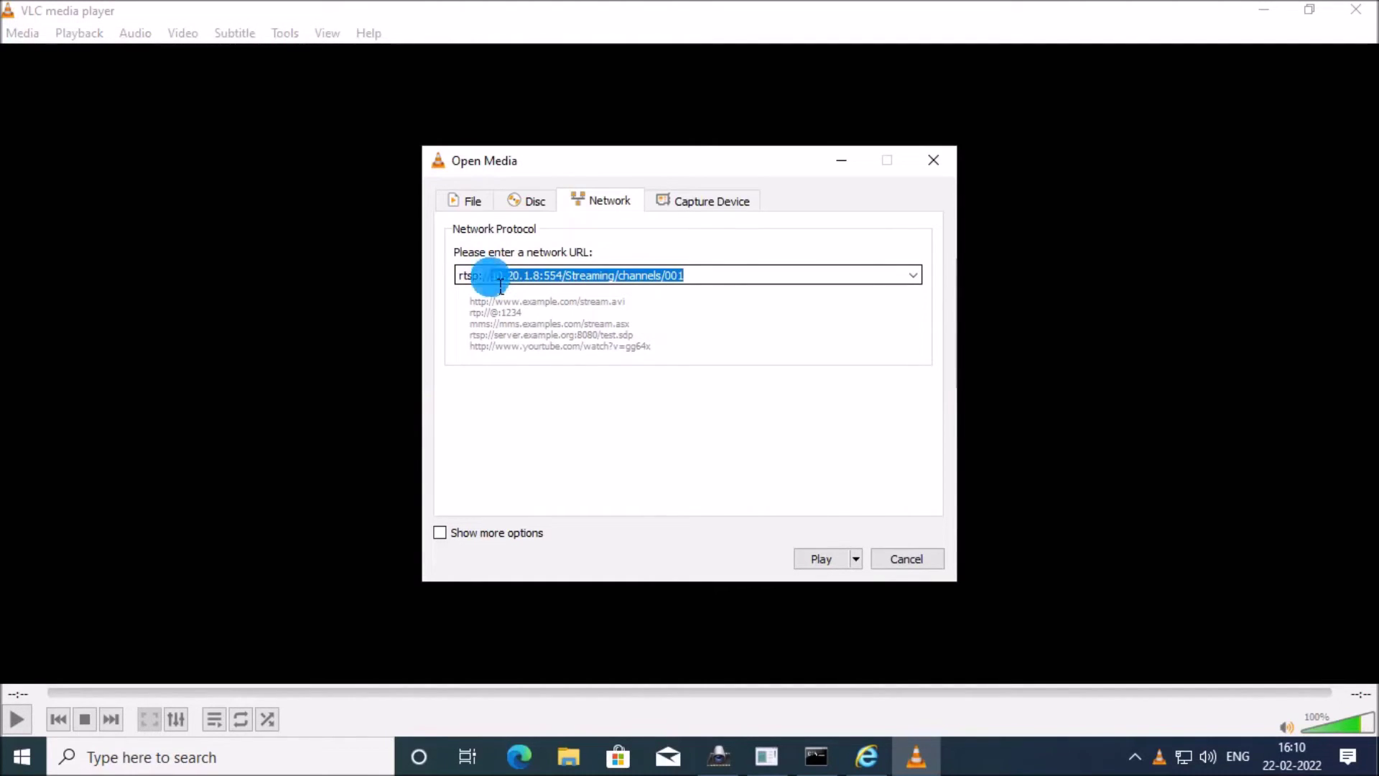
pyautogui.press('BackSpace')
pyautogui.write('1')
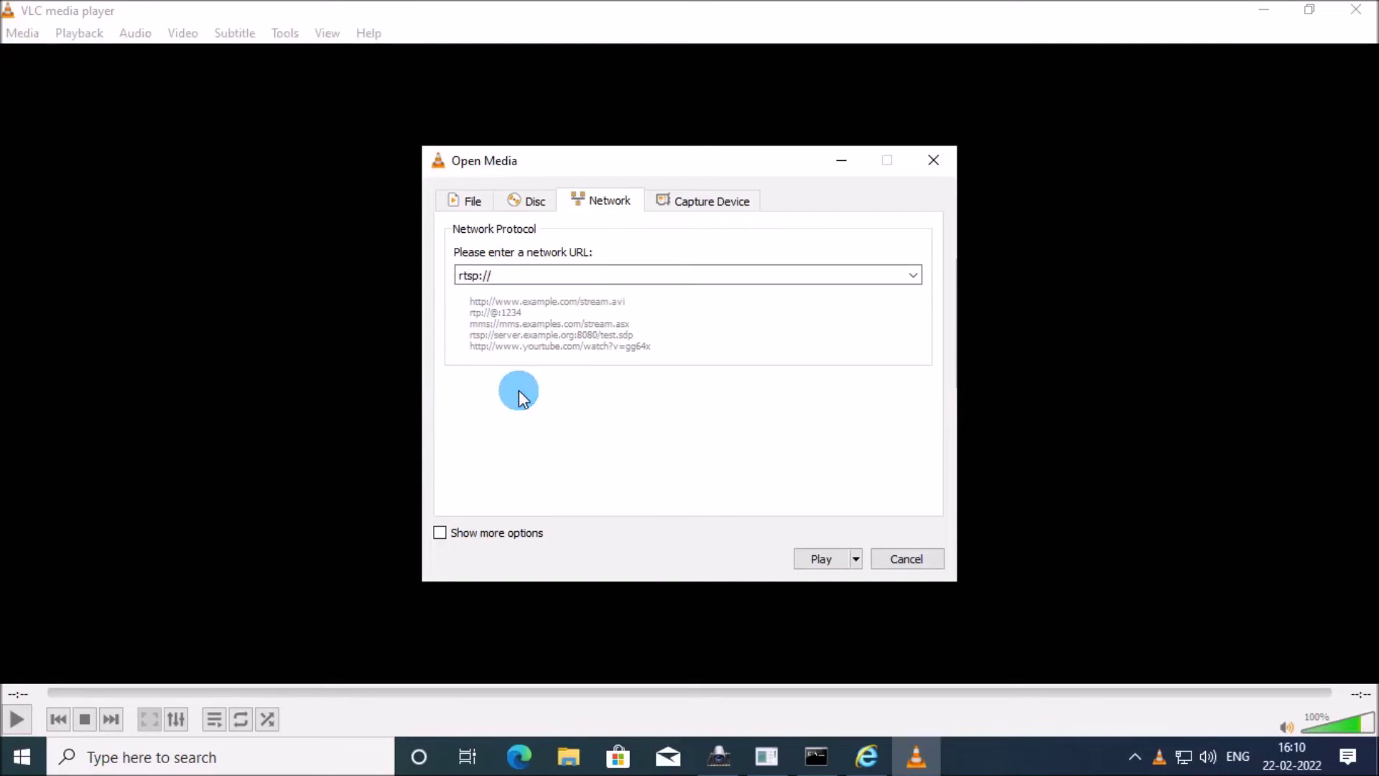
pyautogui.write('0.20.1')
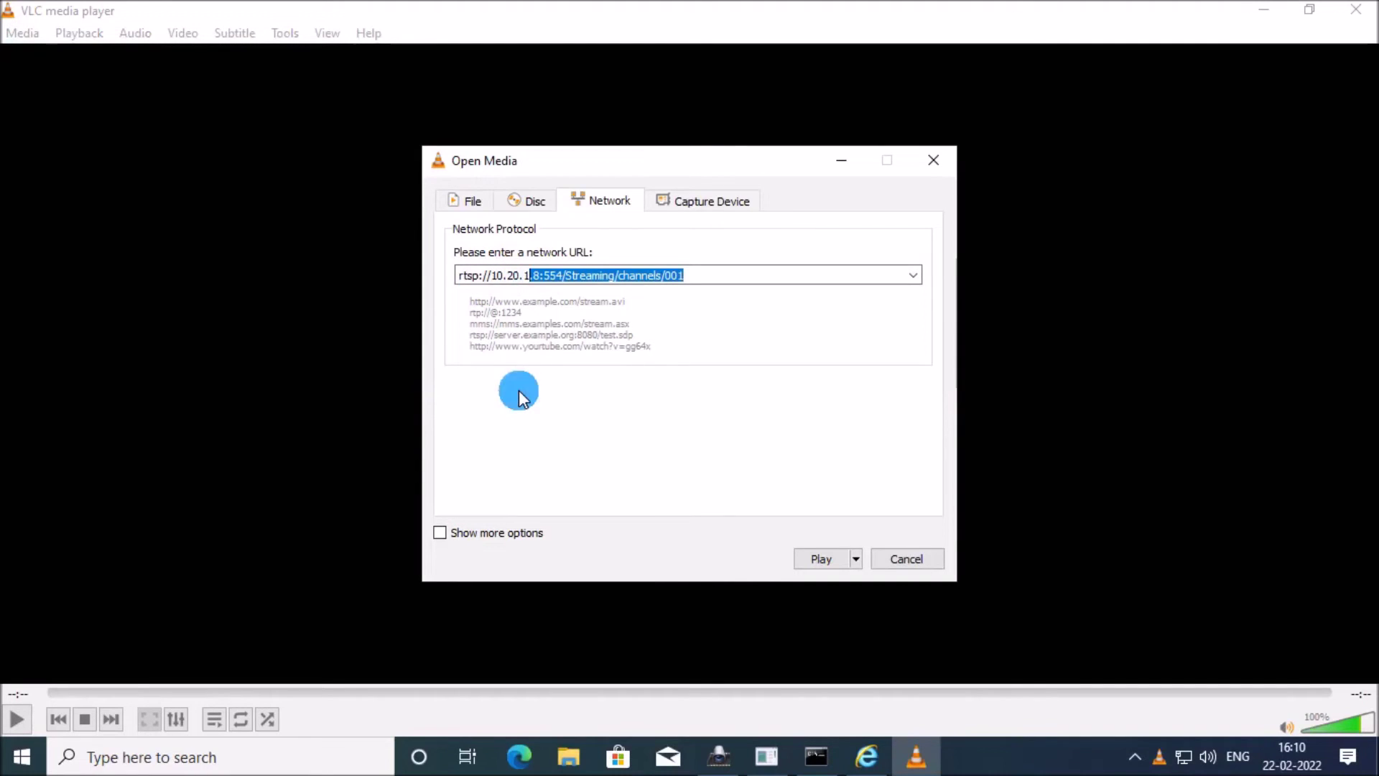
pyautogui.write('.8:')
pyautogui.write('554/')
pyautogui.write('Strea')
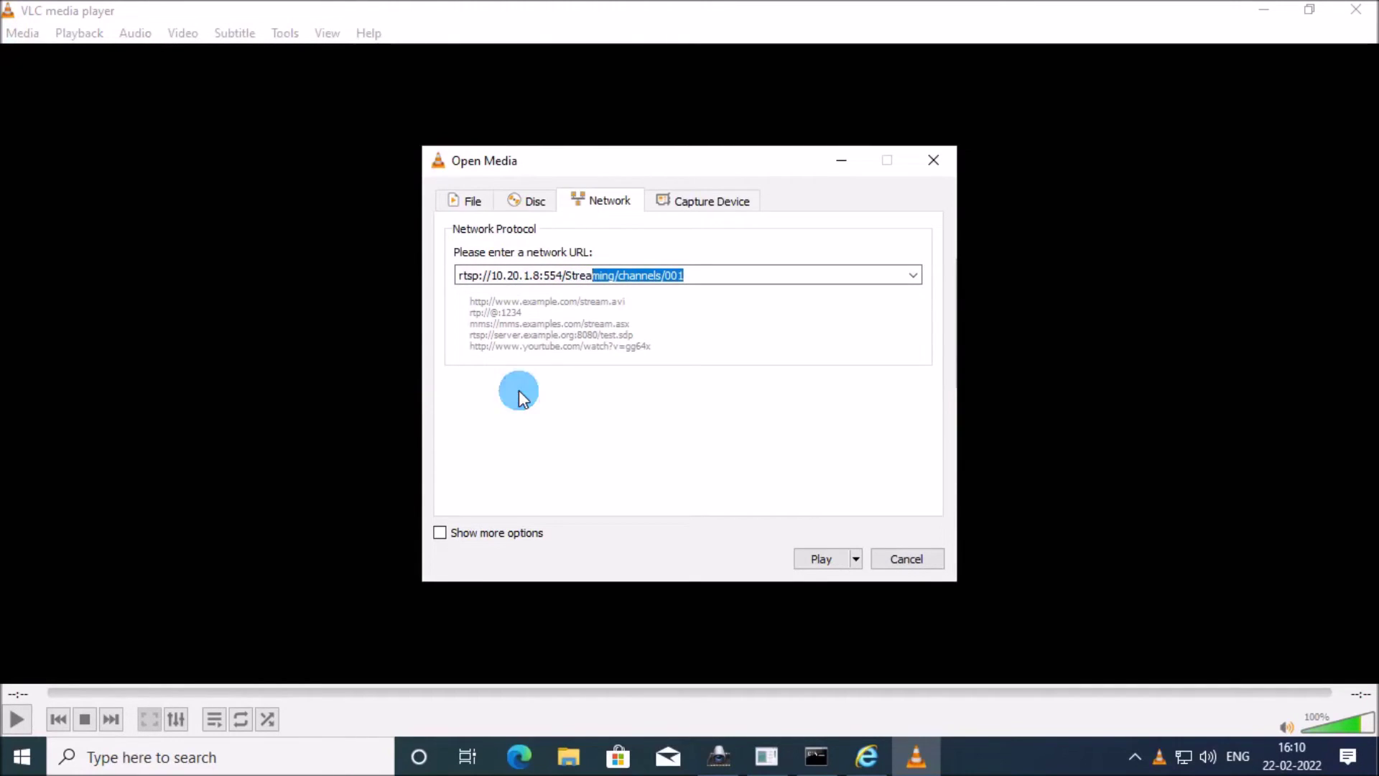
pyautogui.write('ming/')
pyautogui.write('channels')
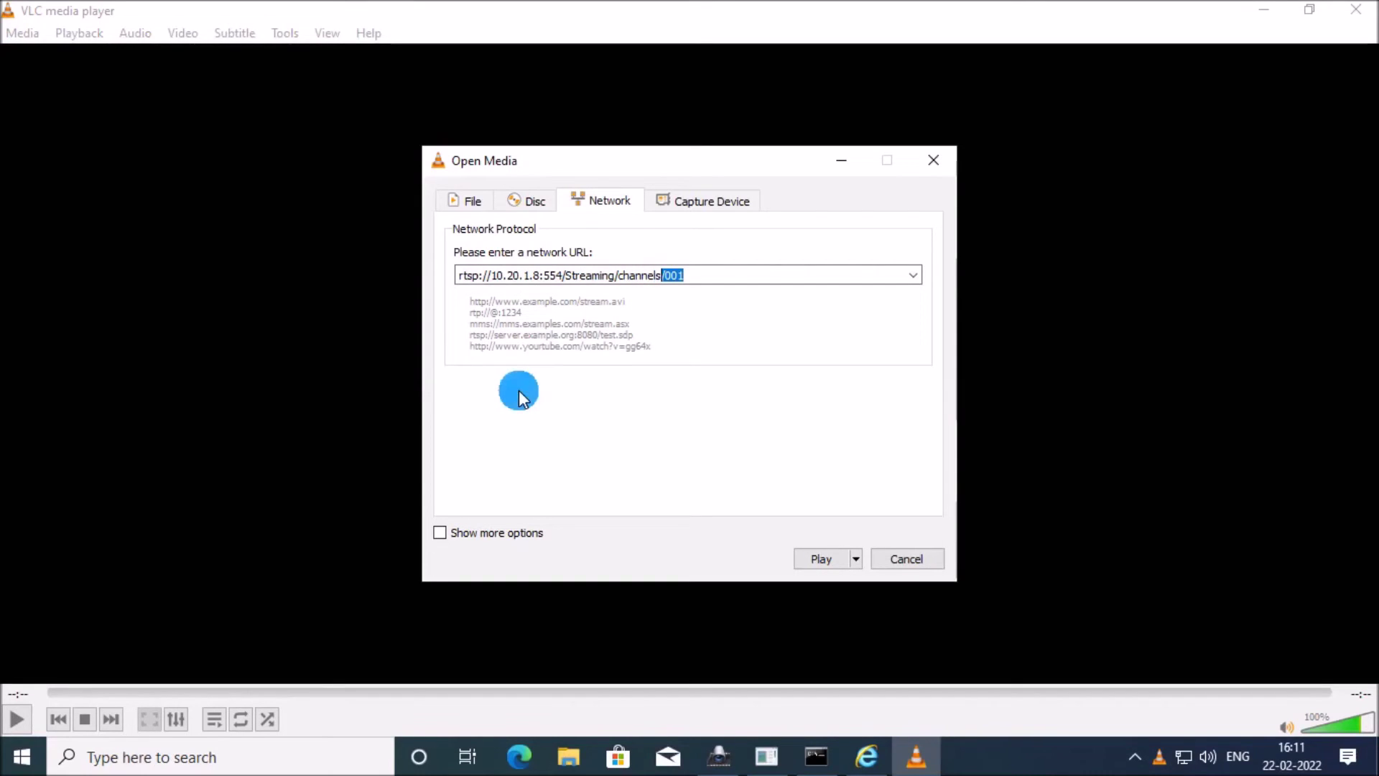
pyautogui.write('/001')
# - Play the RTSP stream and sign in as admin with its password, returning to the ping window
pyautogui.click(811, 559)
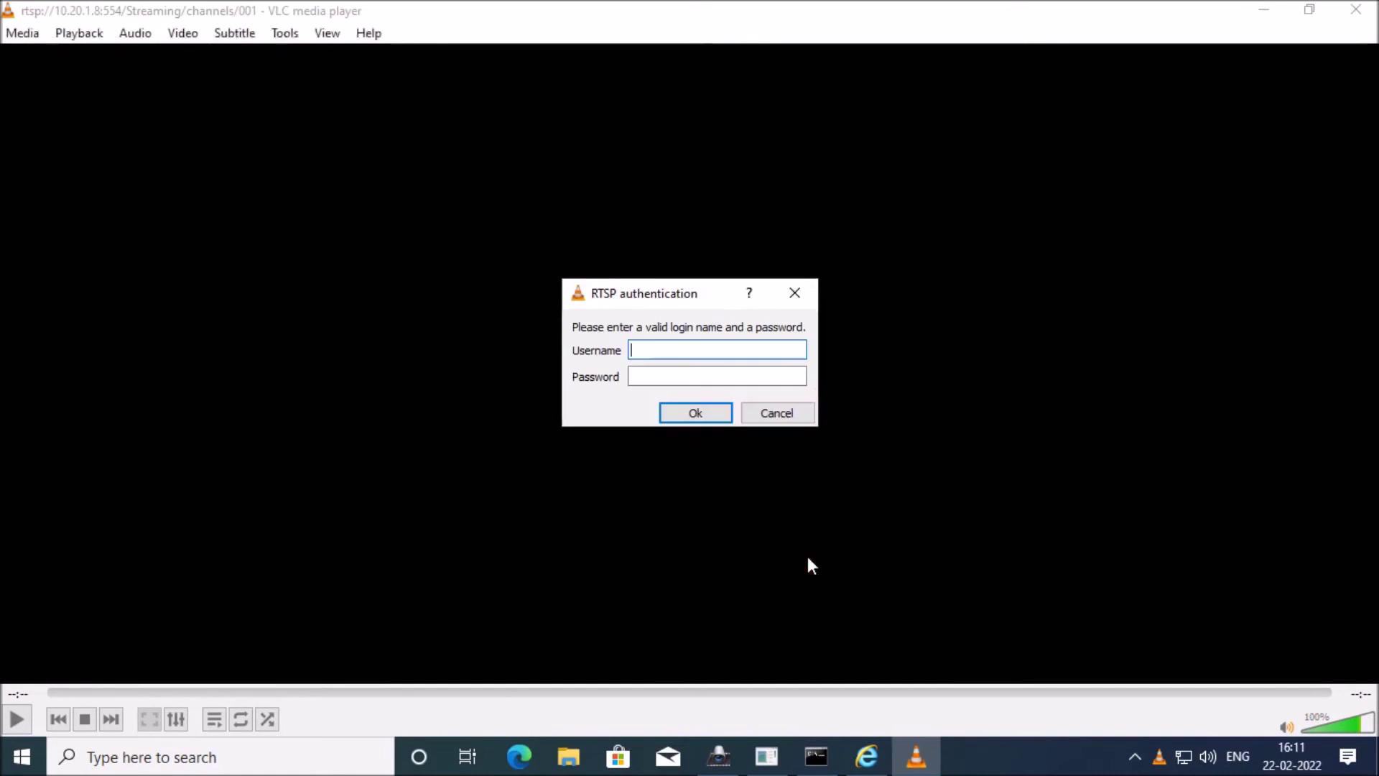
pyautogui.click(665, 363)
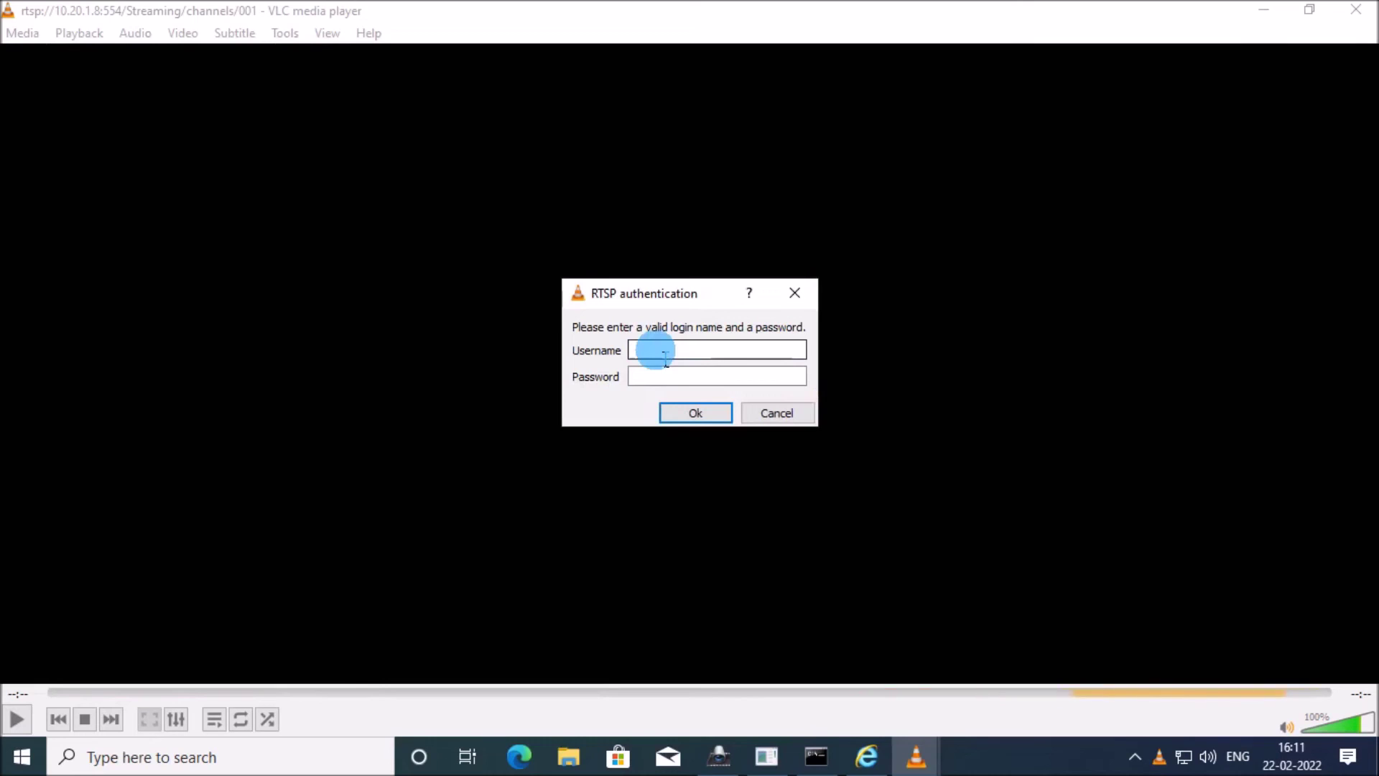
pyautogui.press('Tab')
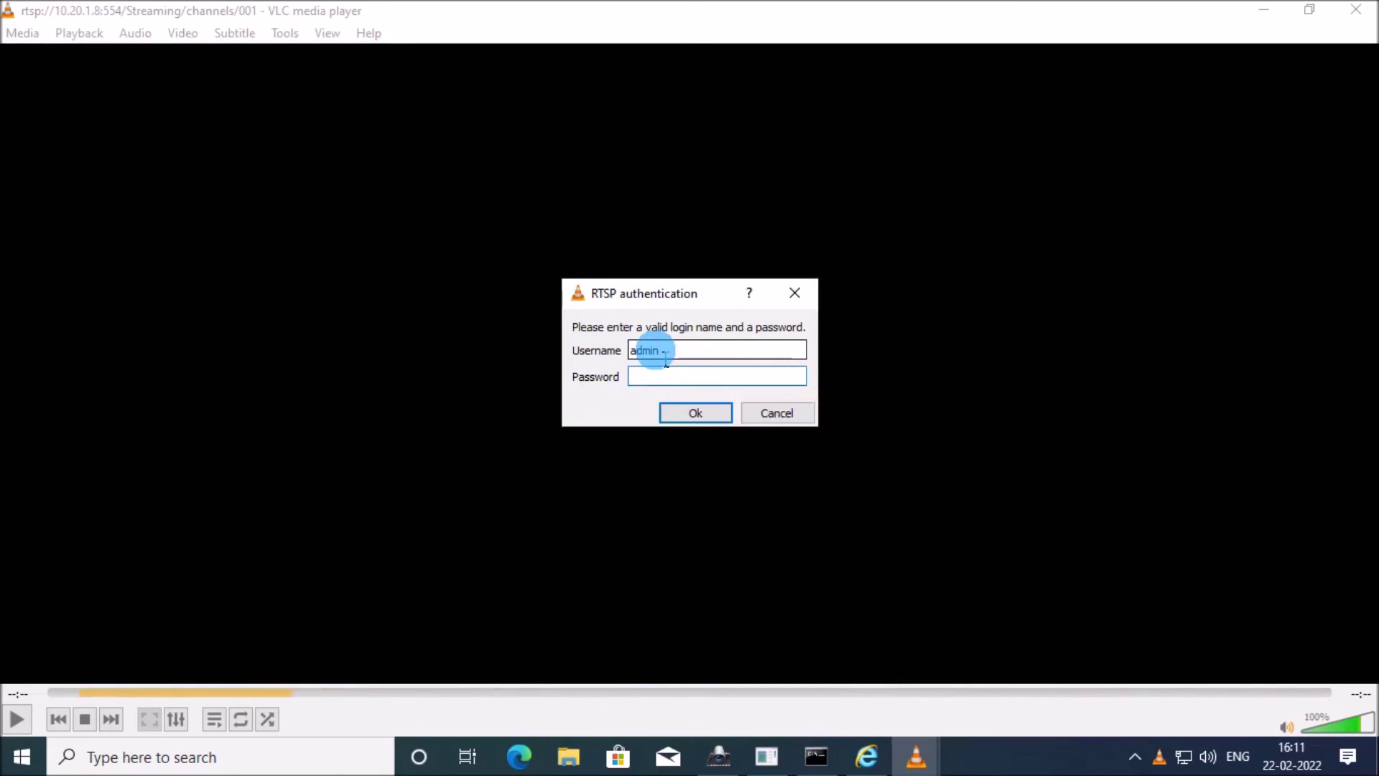
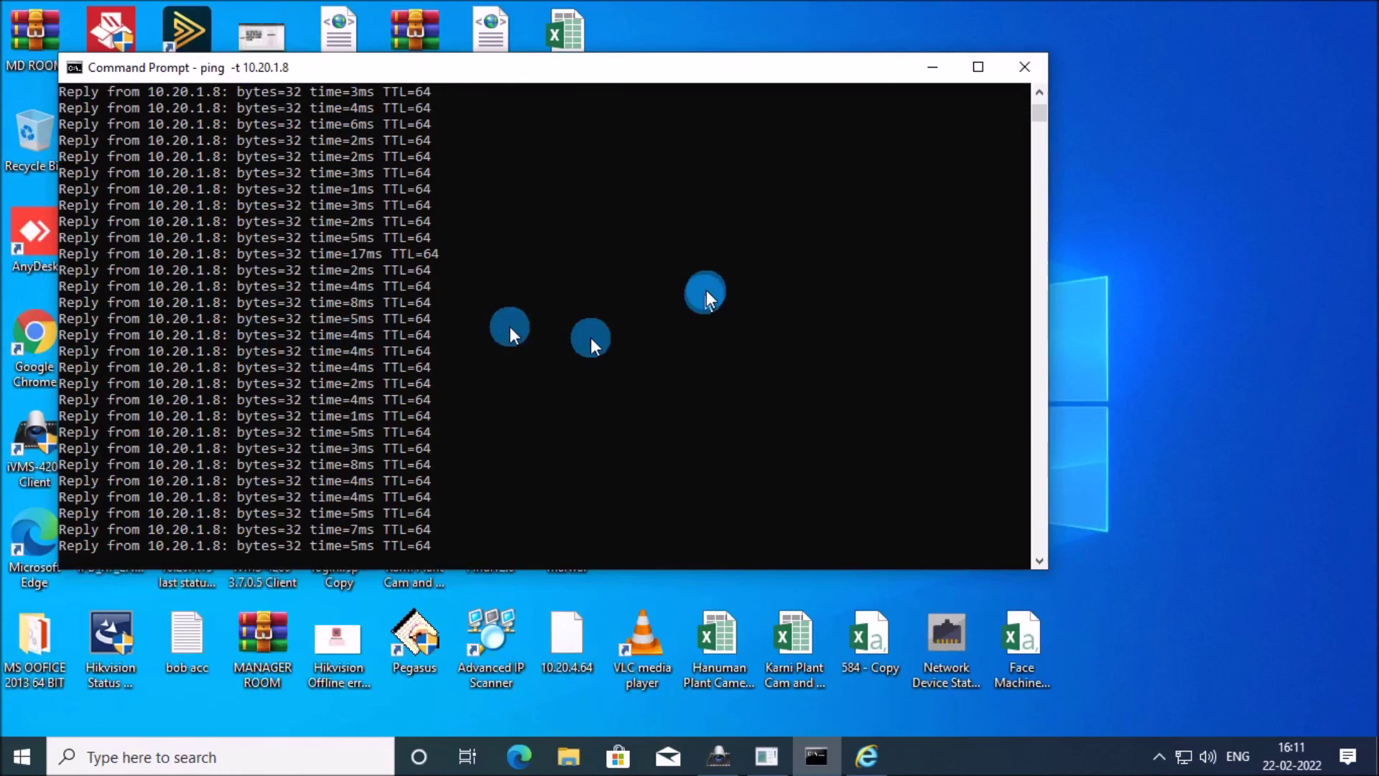
pyautogui.click(1156, 763)
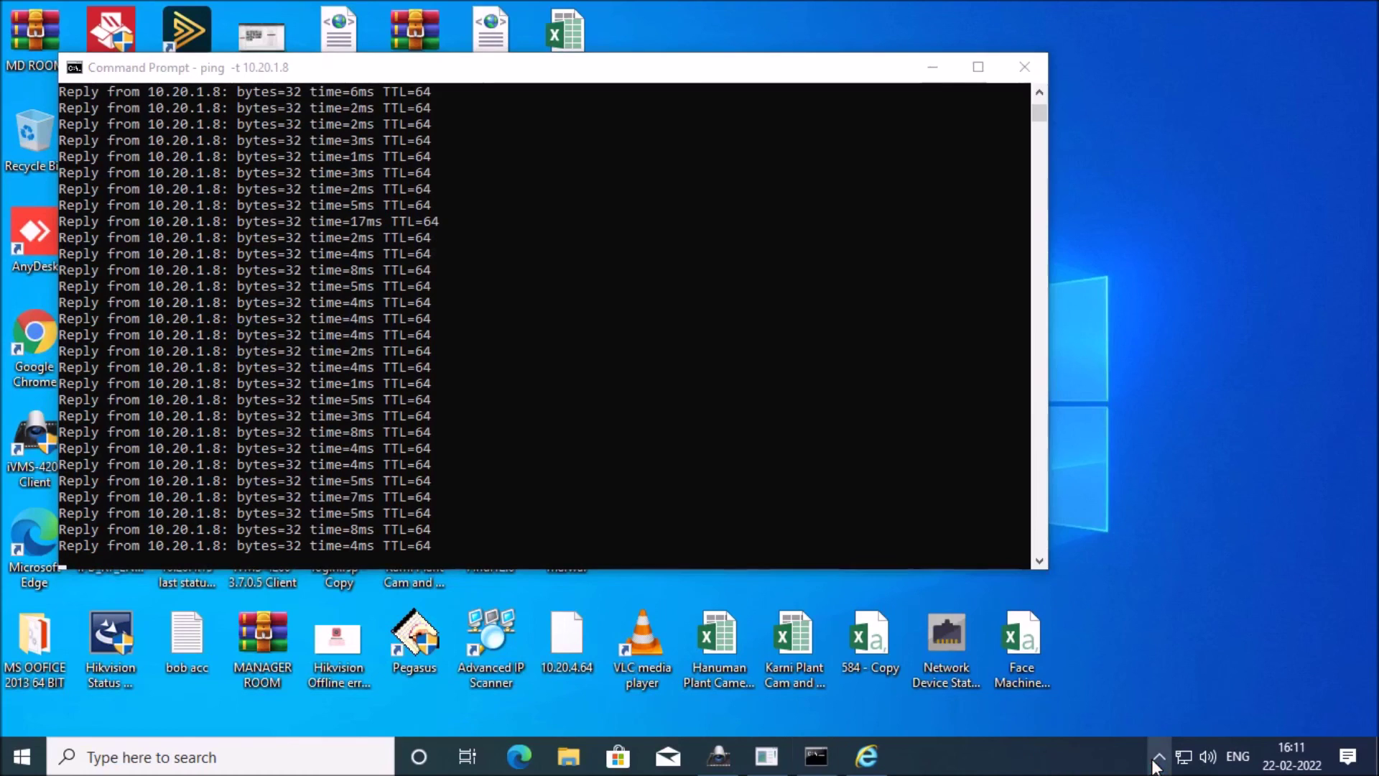
pyautogui.rightClick(1117, 719)
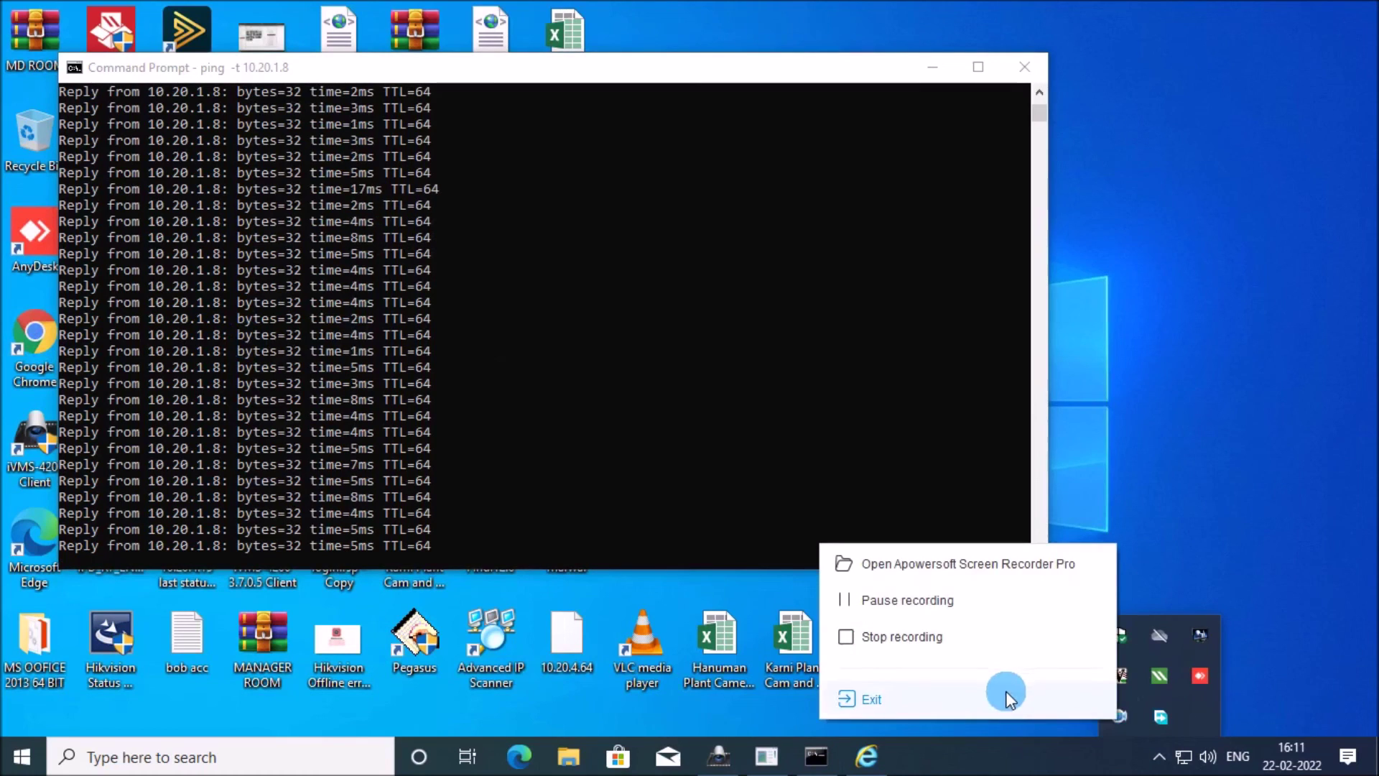